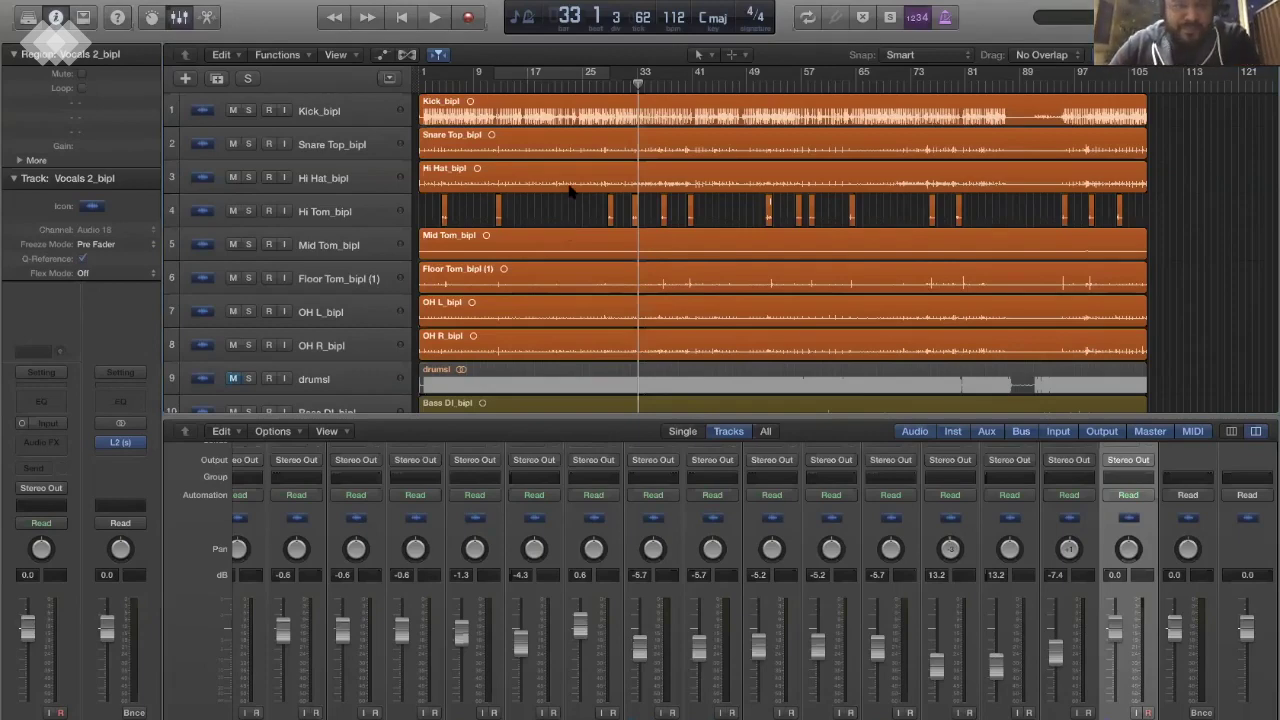
Browse the drum tracks and select the Snare Top and Hi Tom regions.
scroll(423, 142, down, 3)
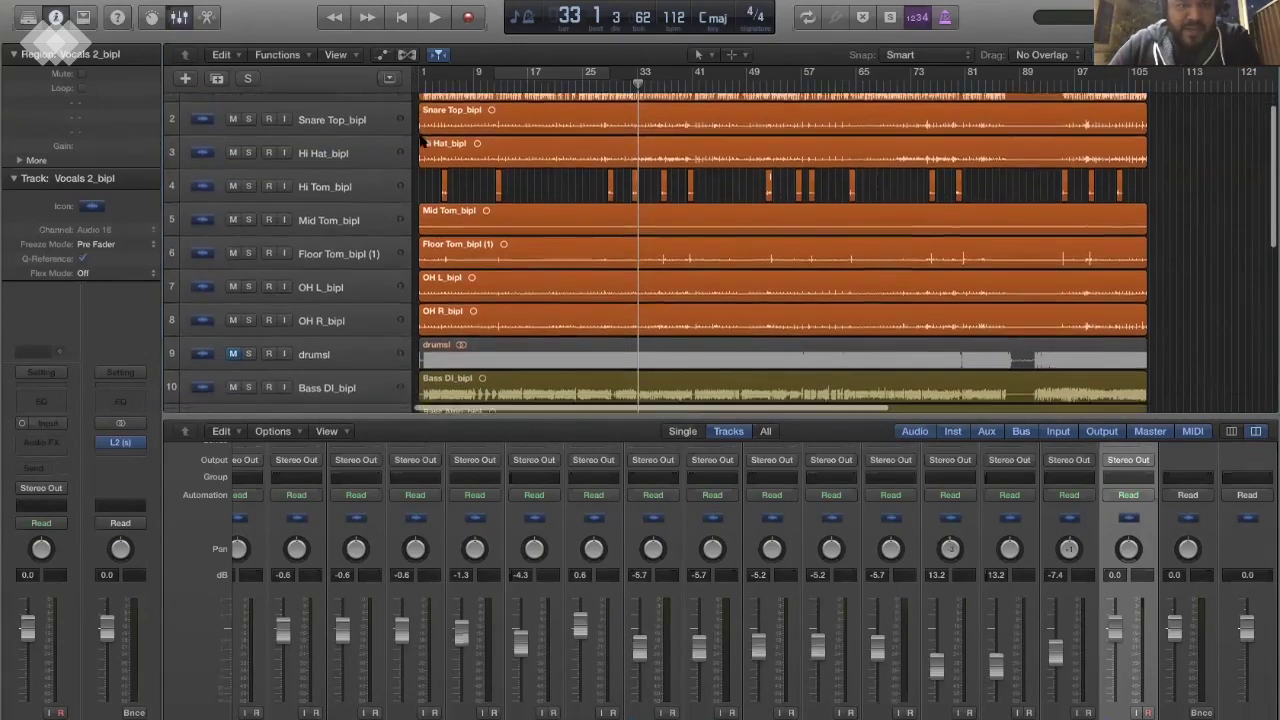
scroll(423, 142, down, 1)
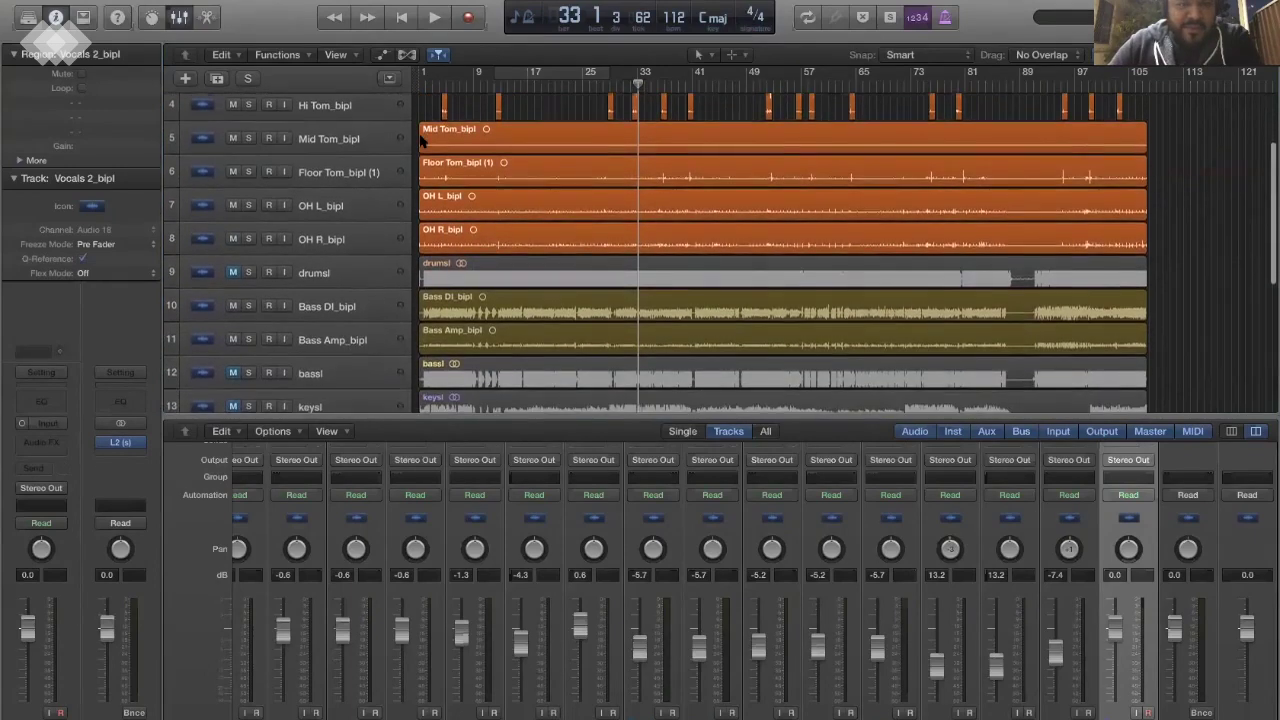
scroll(423, 142, down, 1)
scroll(425, 140, down, 1)
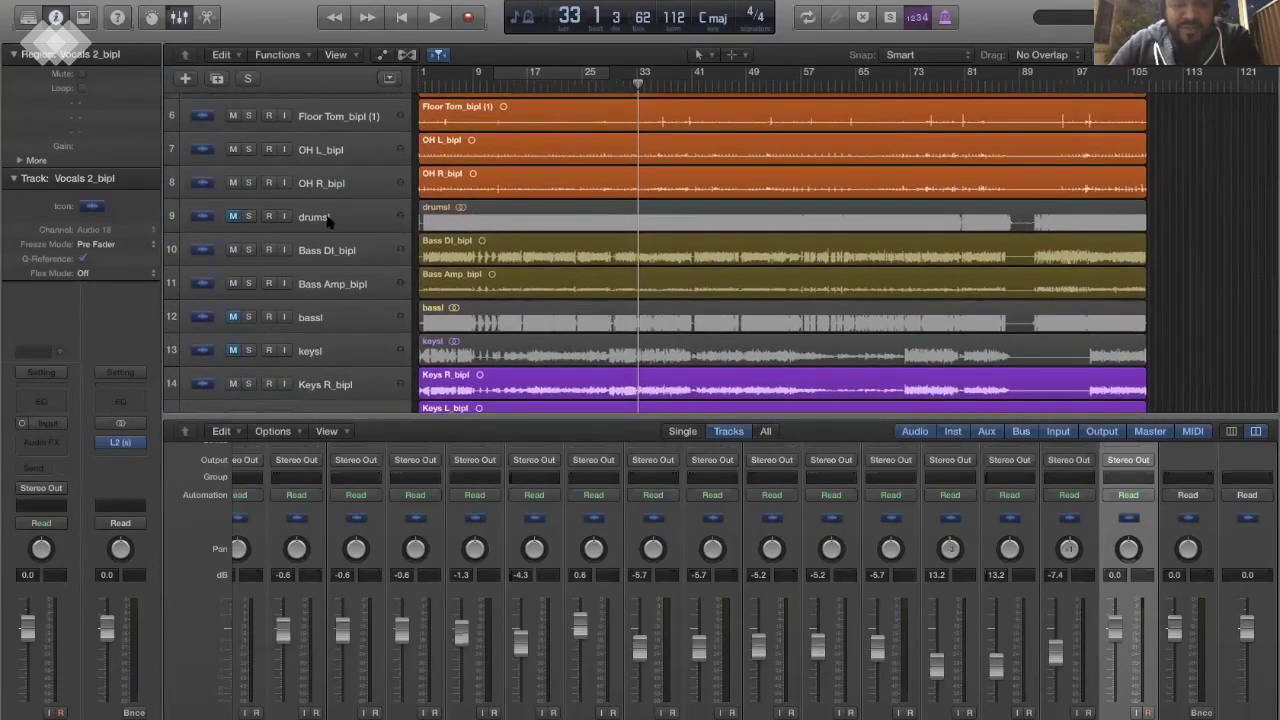
scroll(327, 220, down, 1)
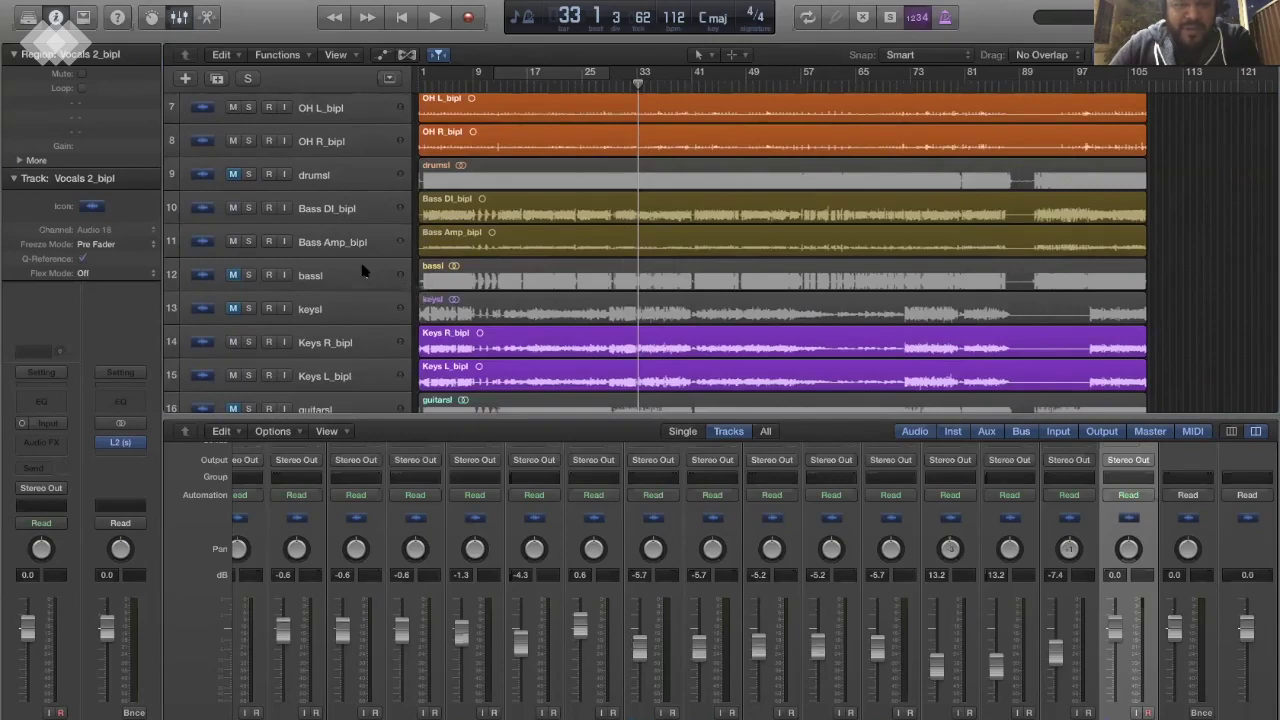
scroll(364, 271, down, 1)
scroll(364, 271, down, 2)
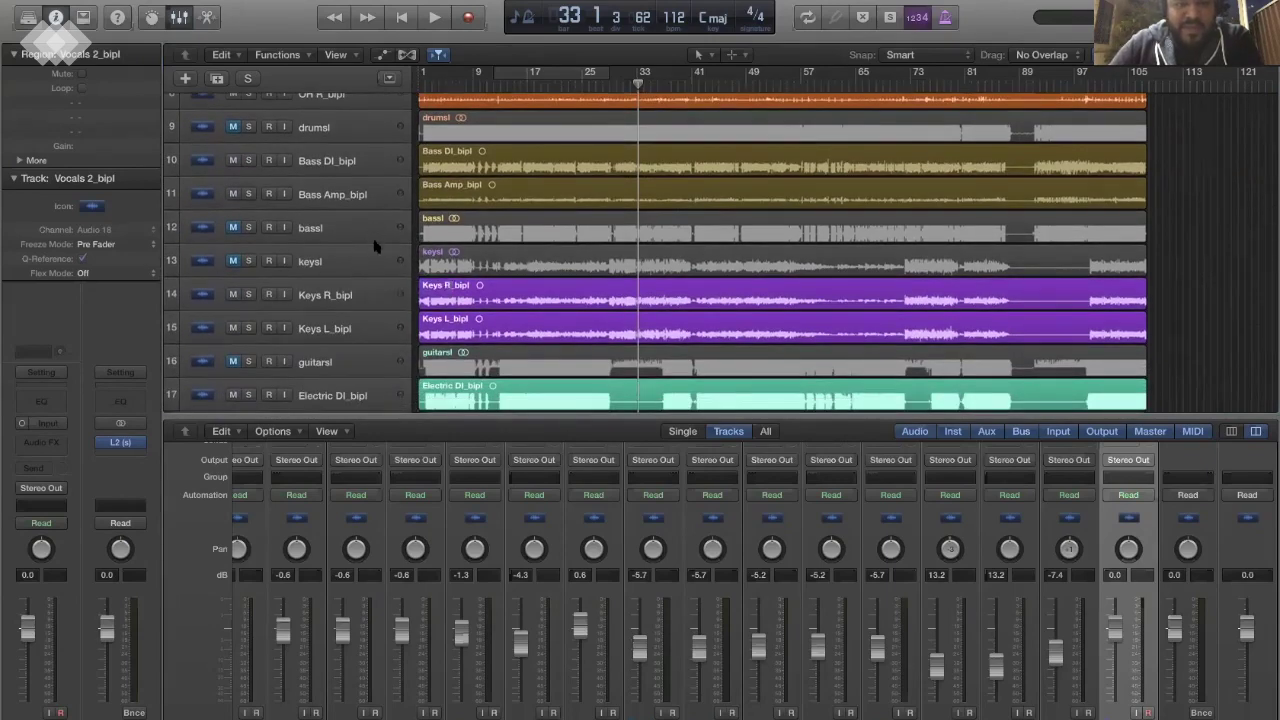
scroll(350, 274, down, 1)
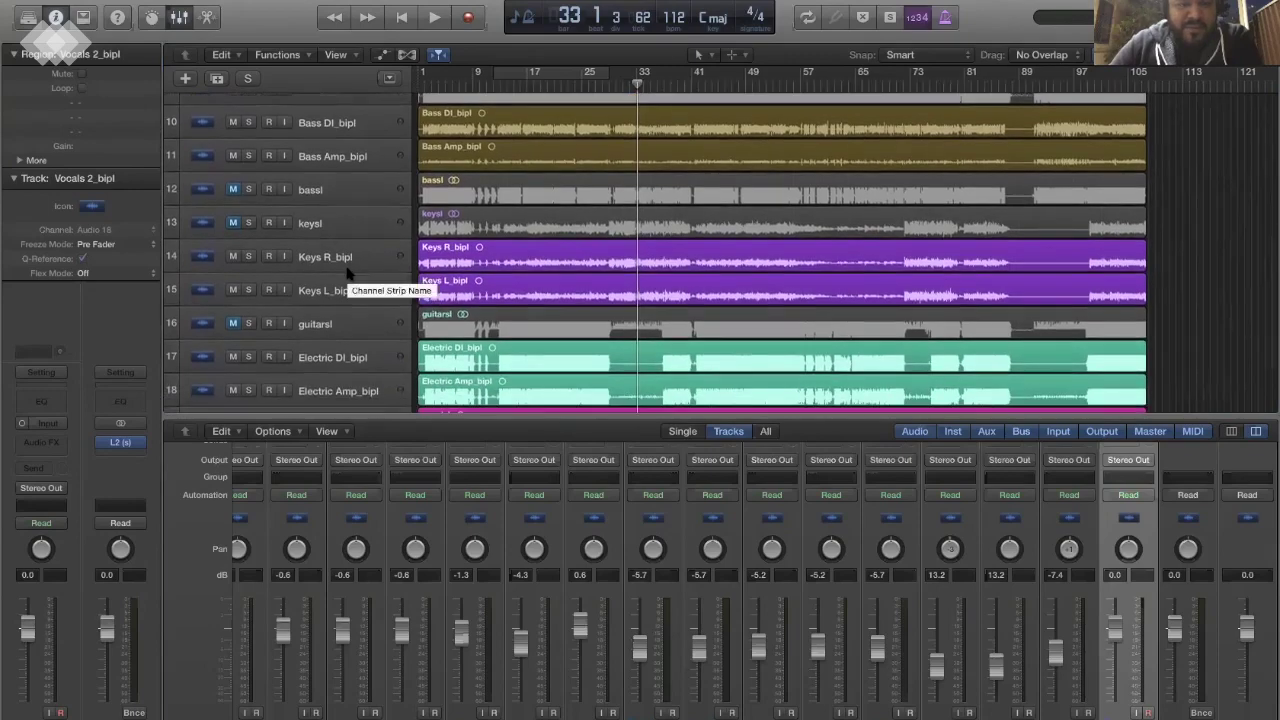
scroll(348, 272, down, 2)
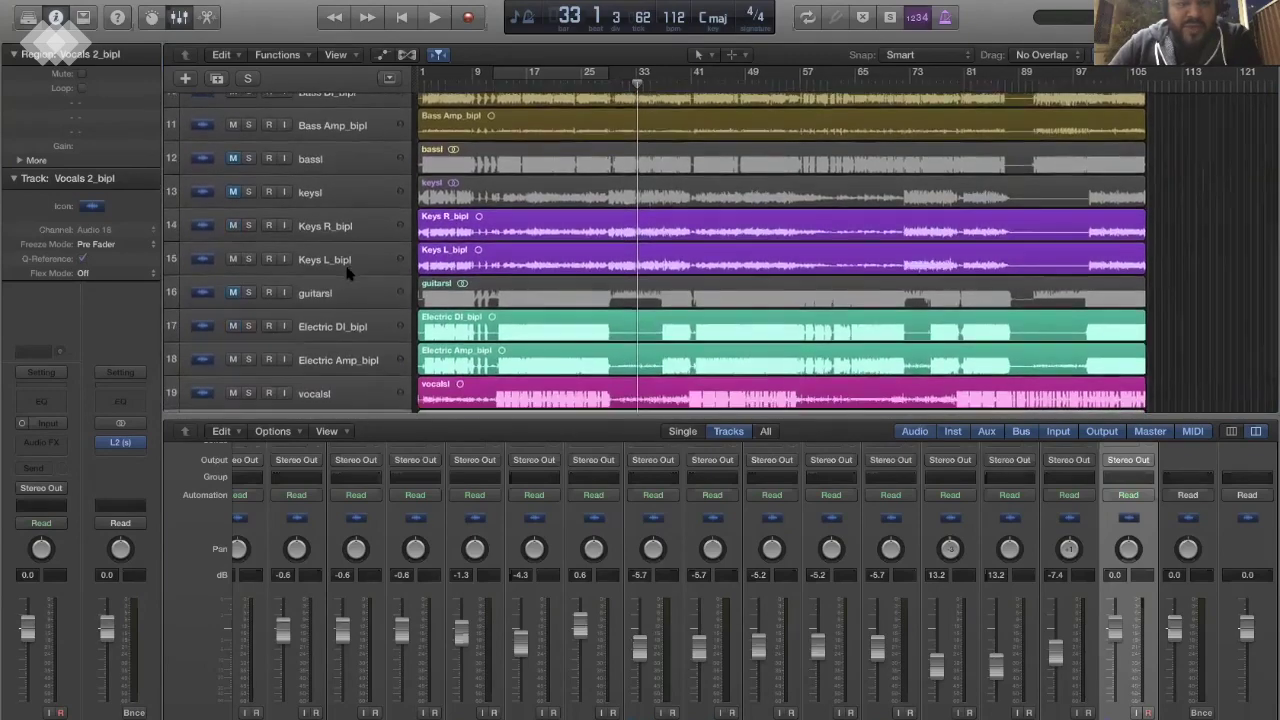
scroll(348, 272, down, 1)
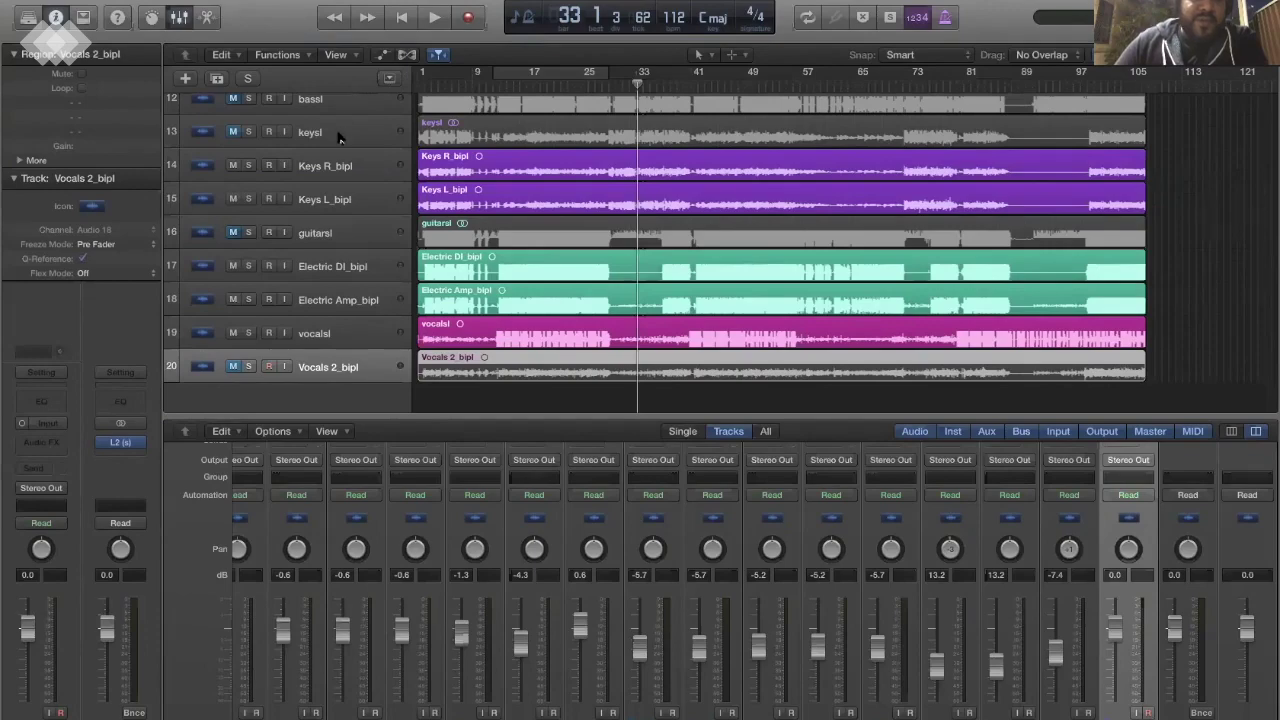
scroll(600, 245, up, 10)
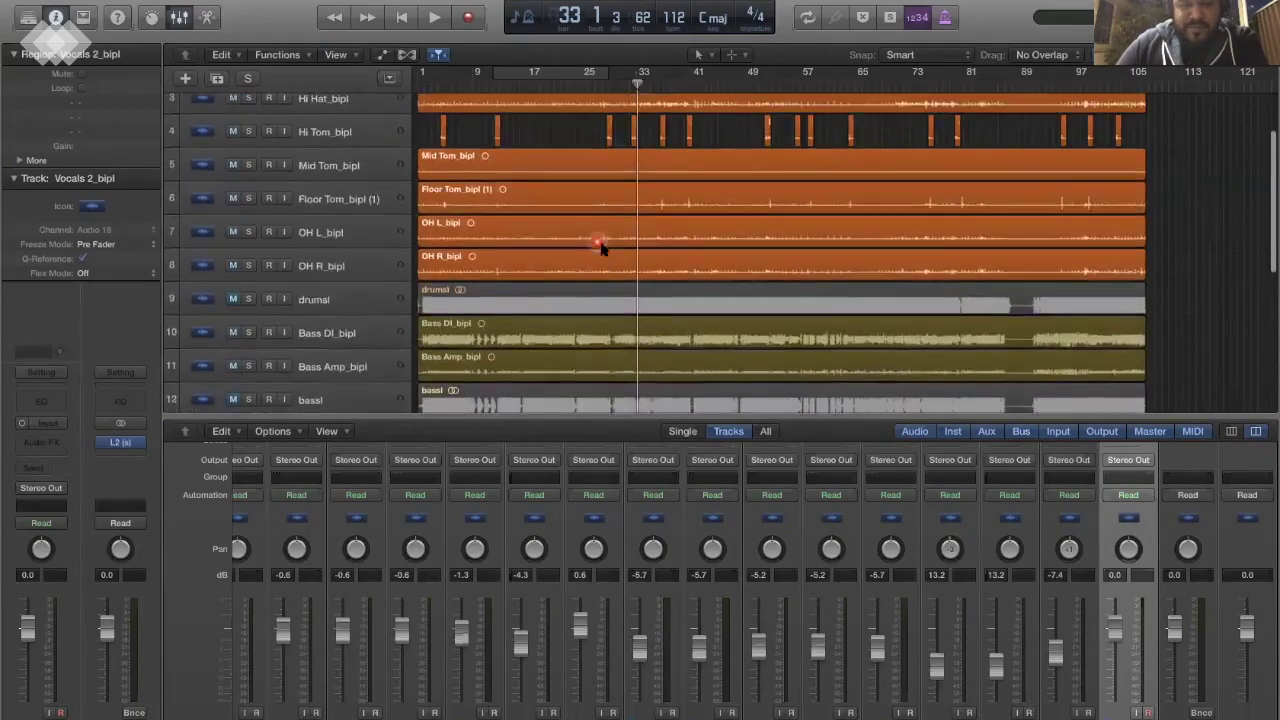
scroll(600, 245, up, 2)
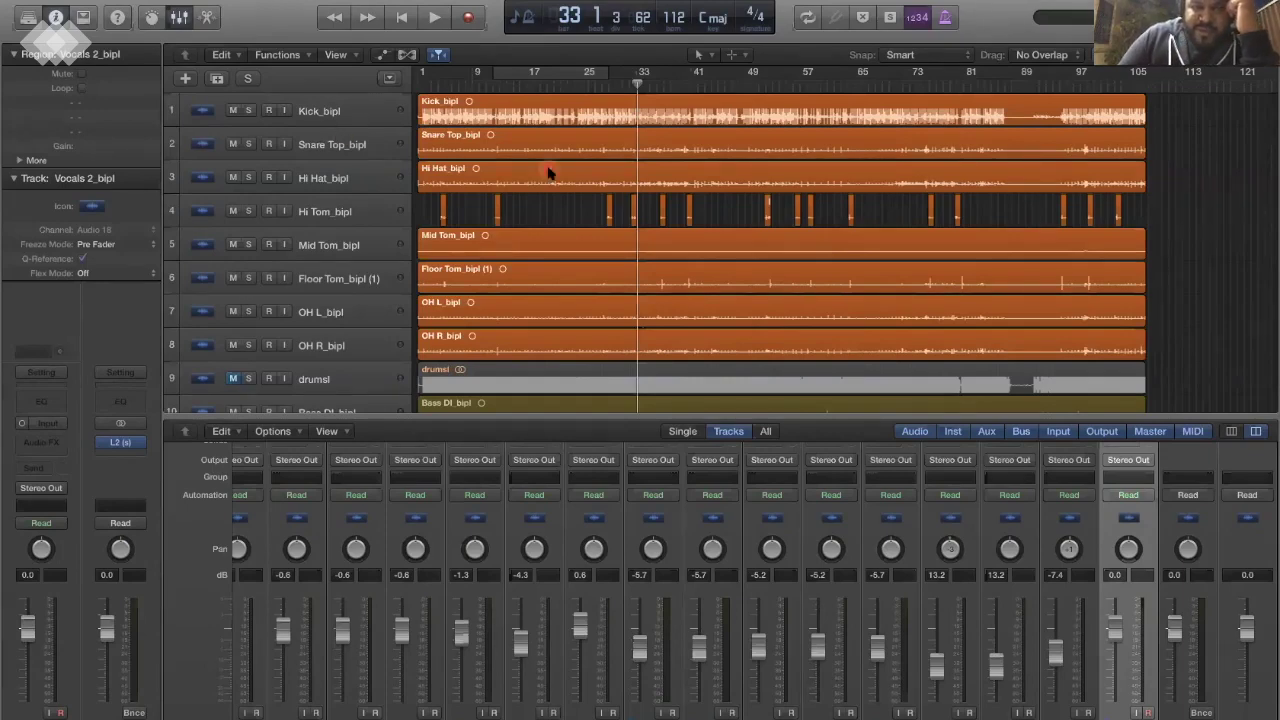
click(688, 135)
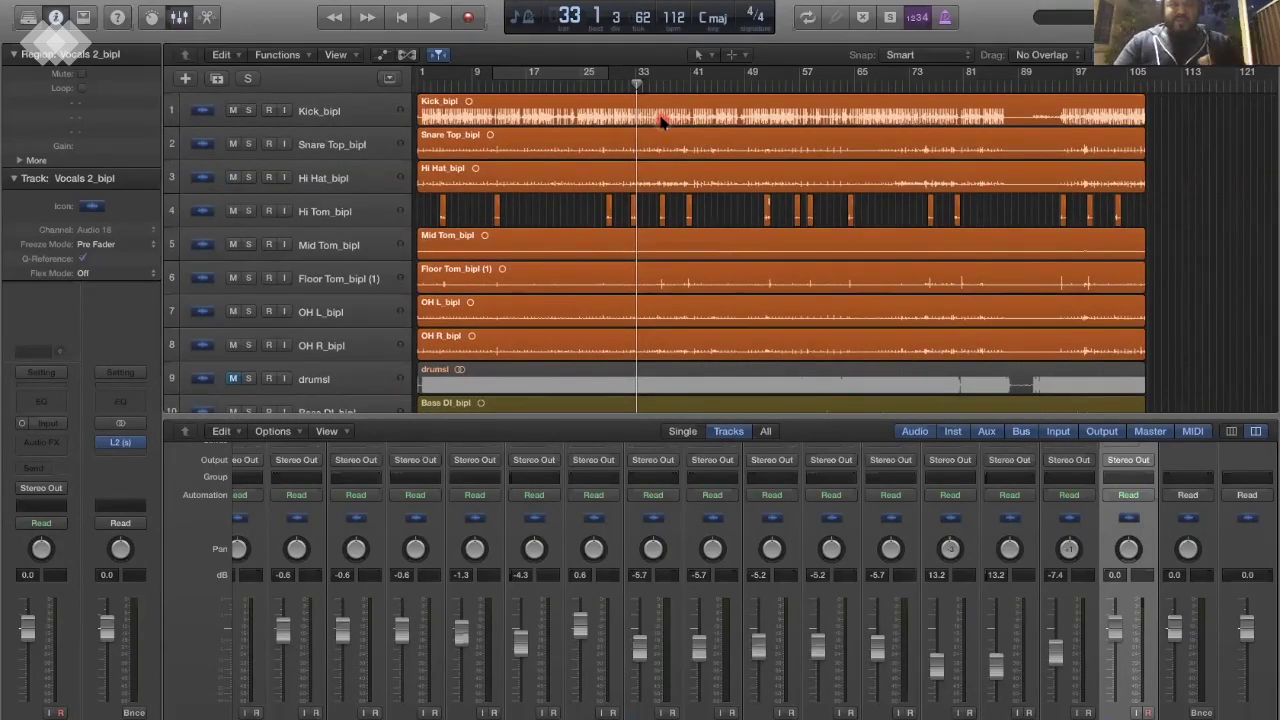
click(655, 221)
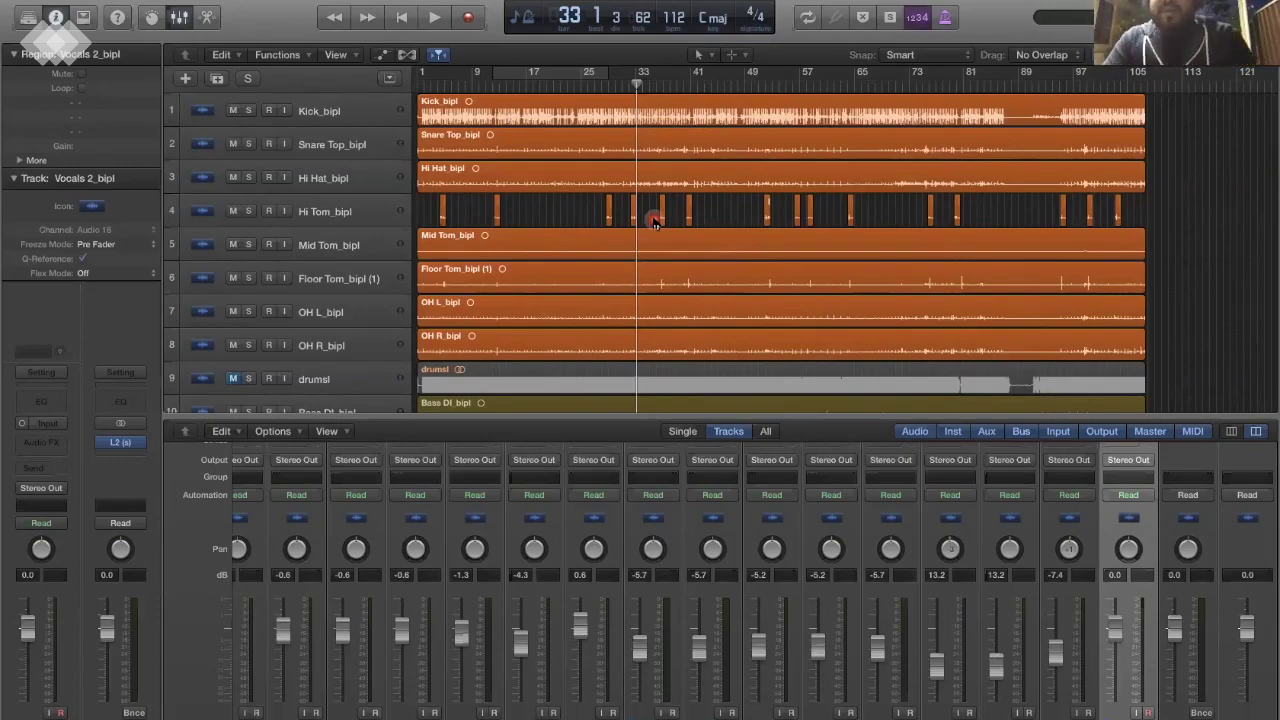
click(655, 222)
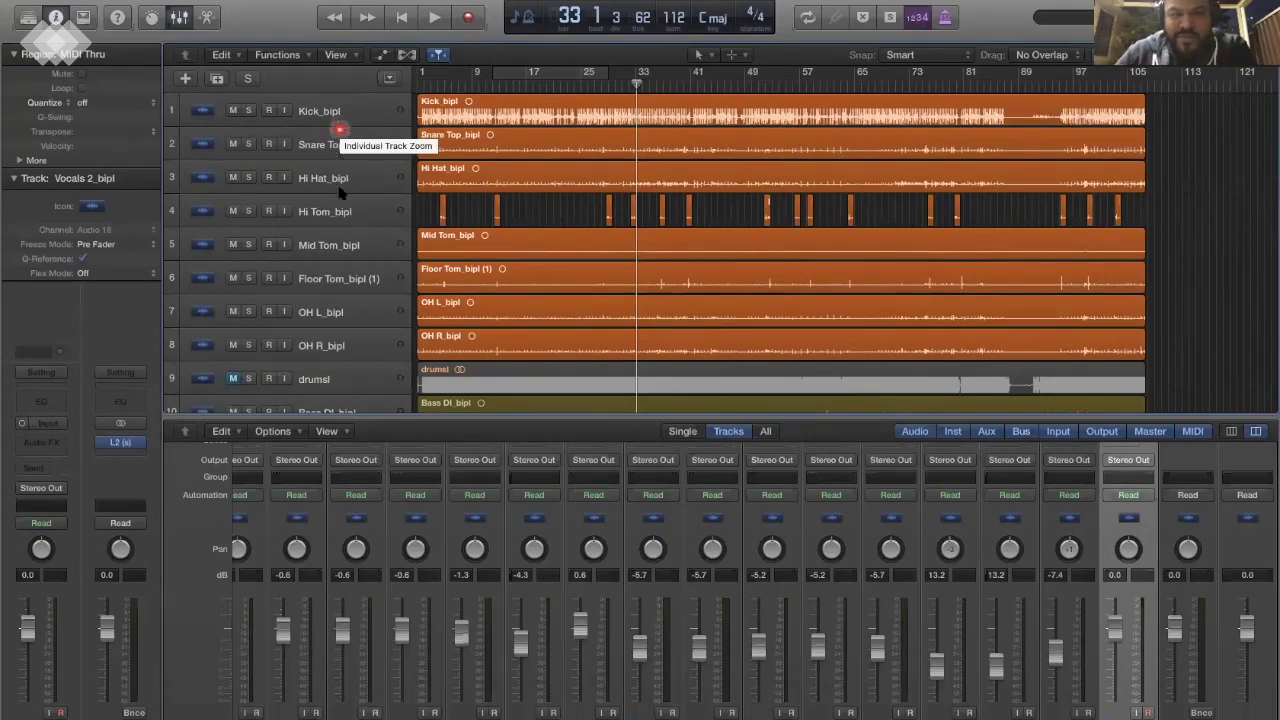
Scroll up and down the track list to locate the Floor Tom track.
scroll(341, 208, down, 2)
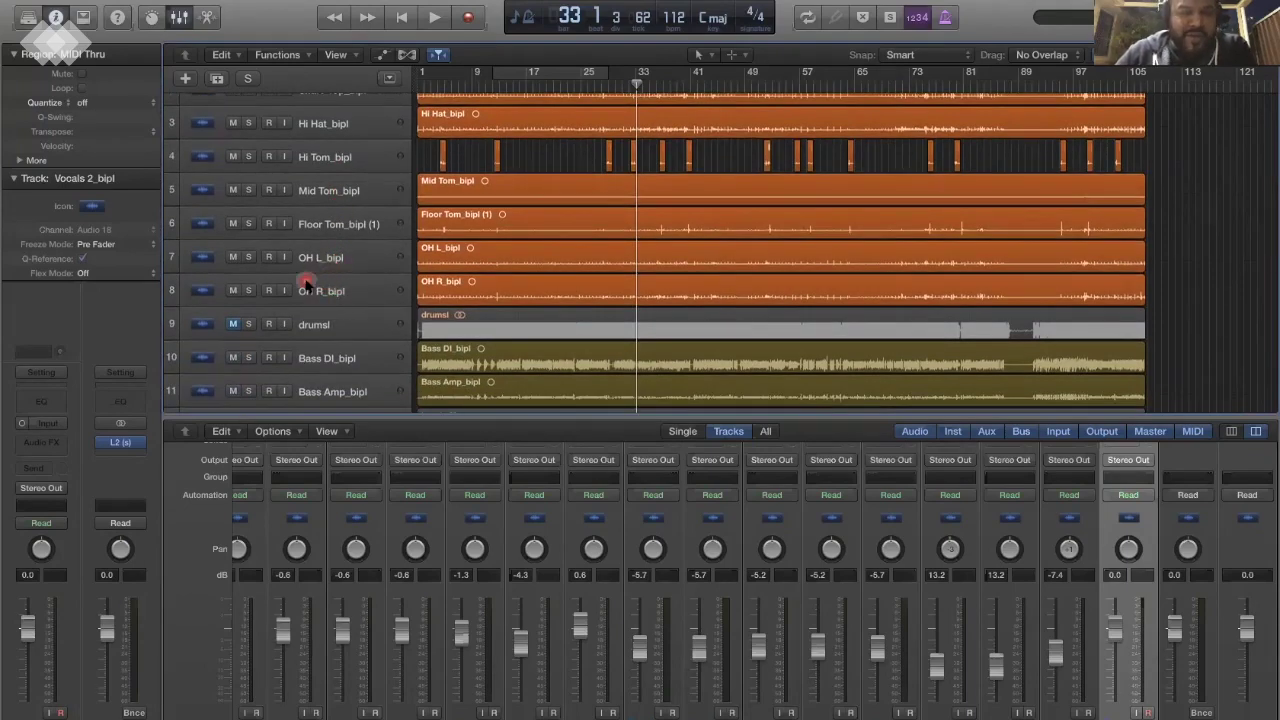
scroll(306, 284, down, 2)
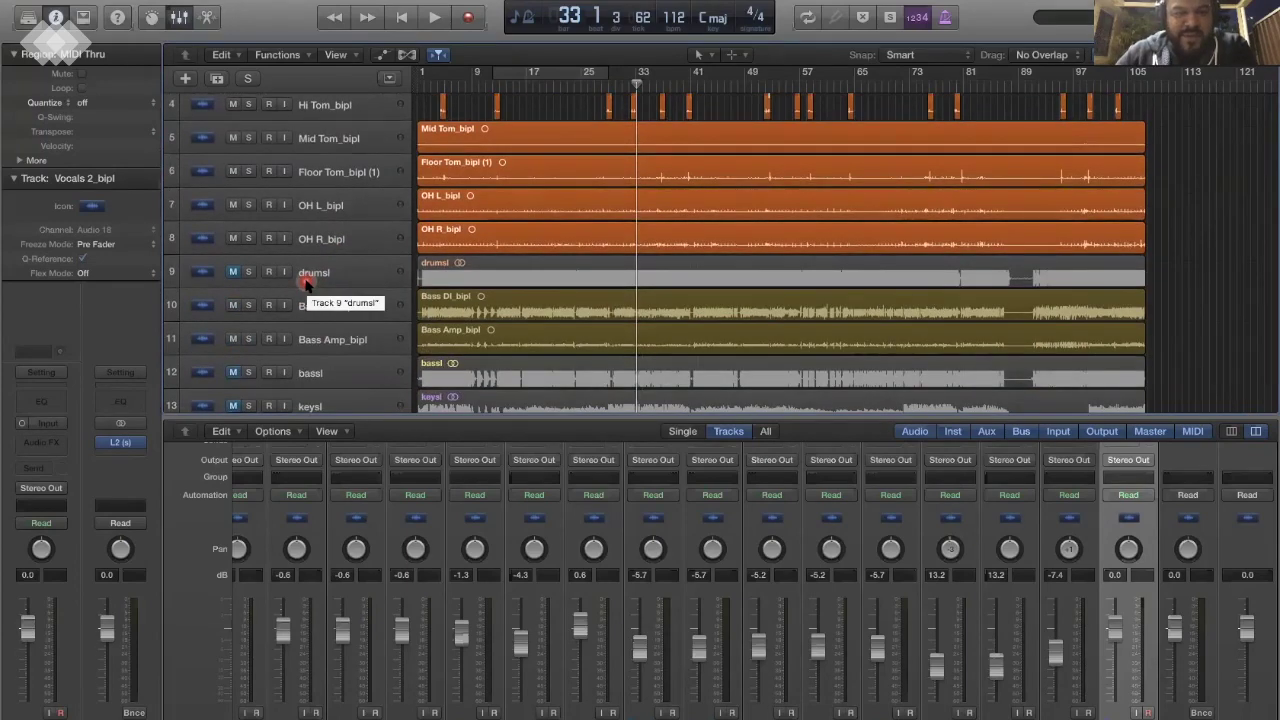
scroll(306, 280, down, 2)
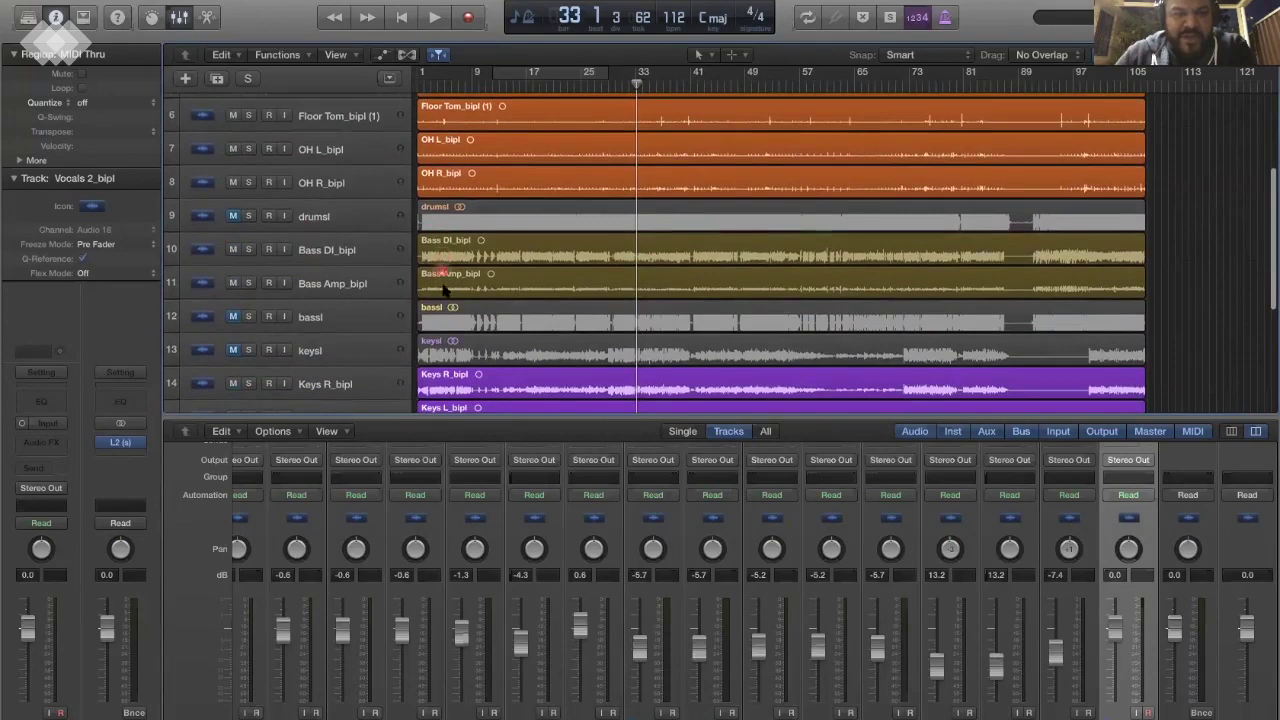
scroll(294, 288, down, 1)
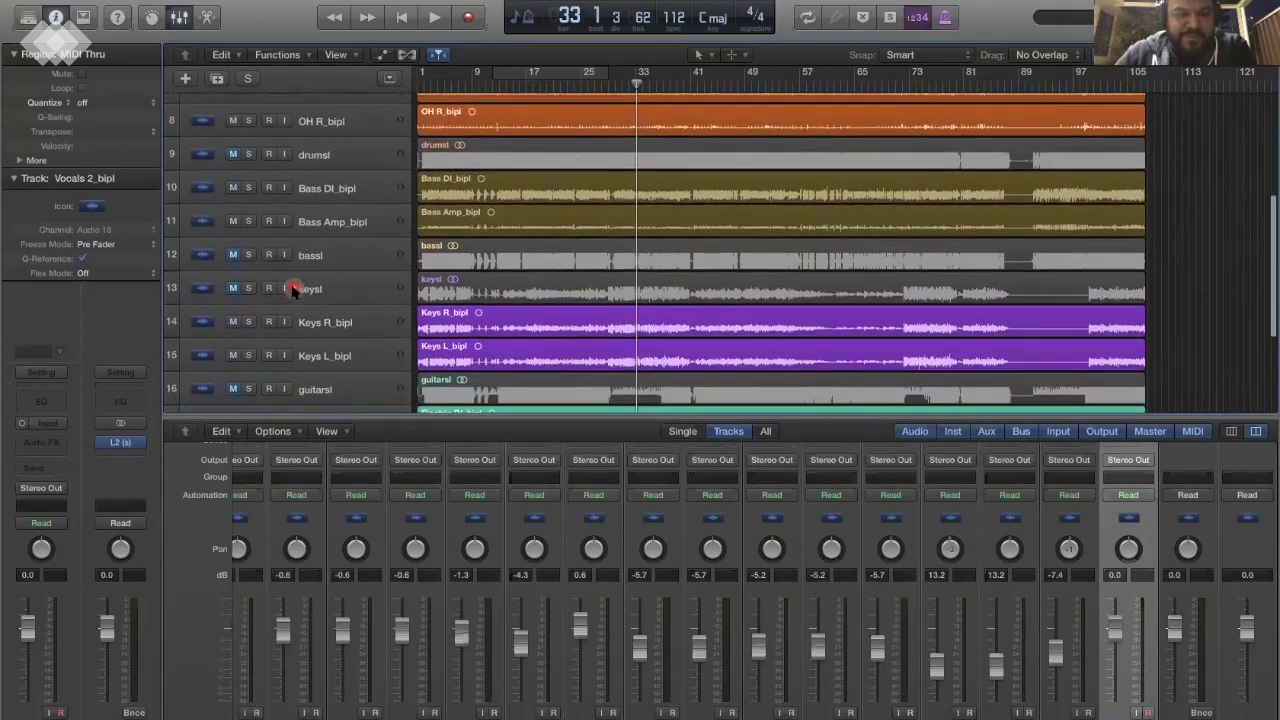
scroll(298, 288, down, 1)
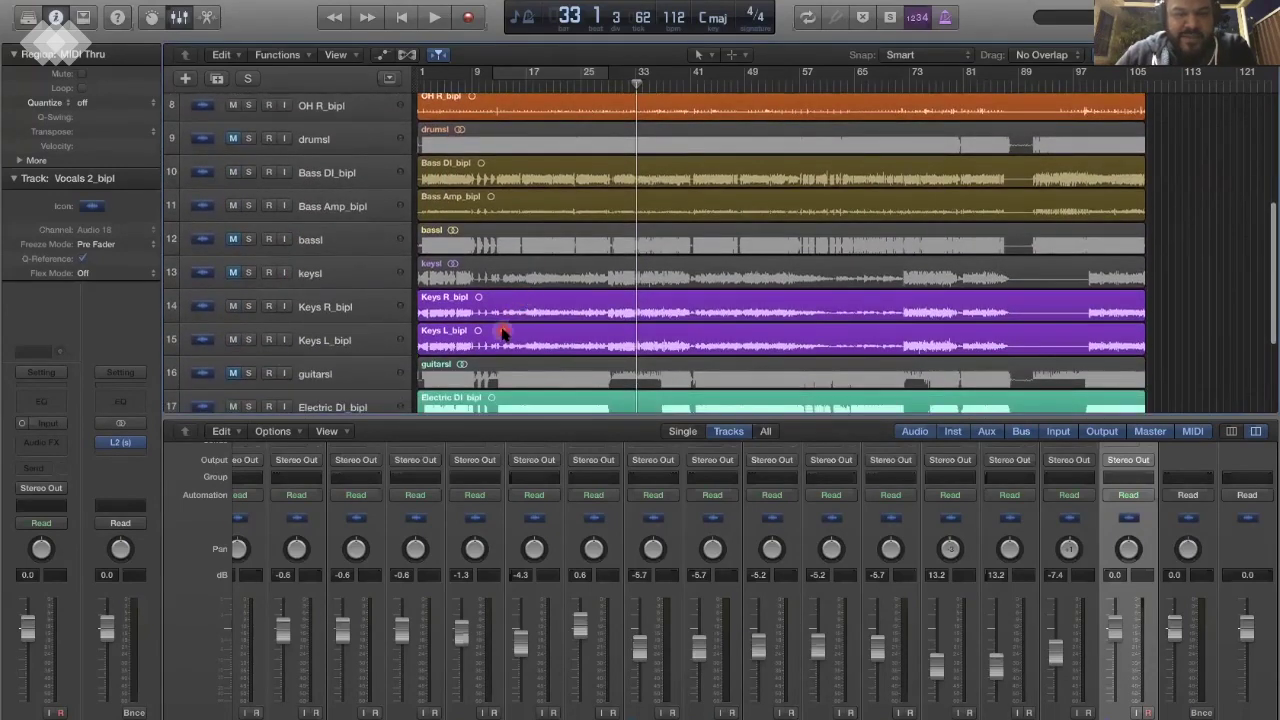
scroll(505, 335, down, 4)
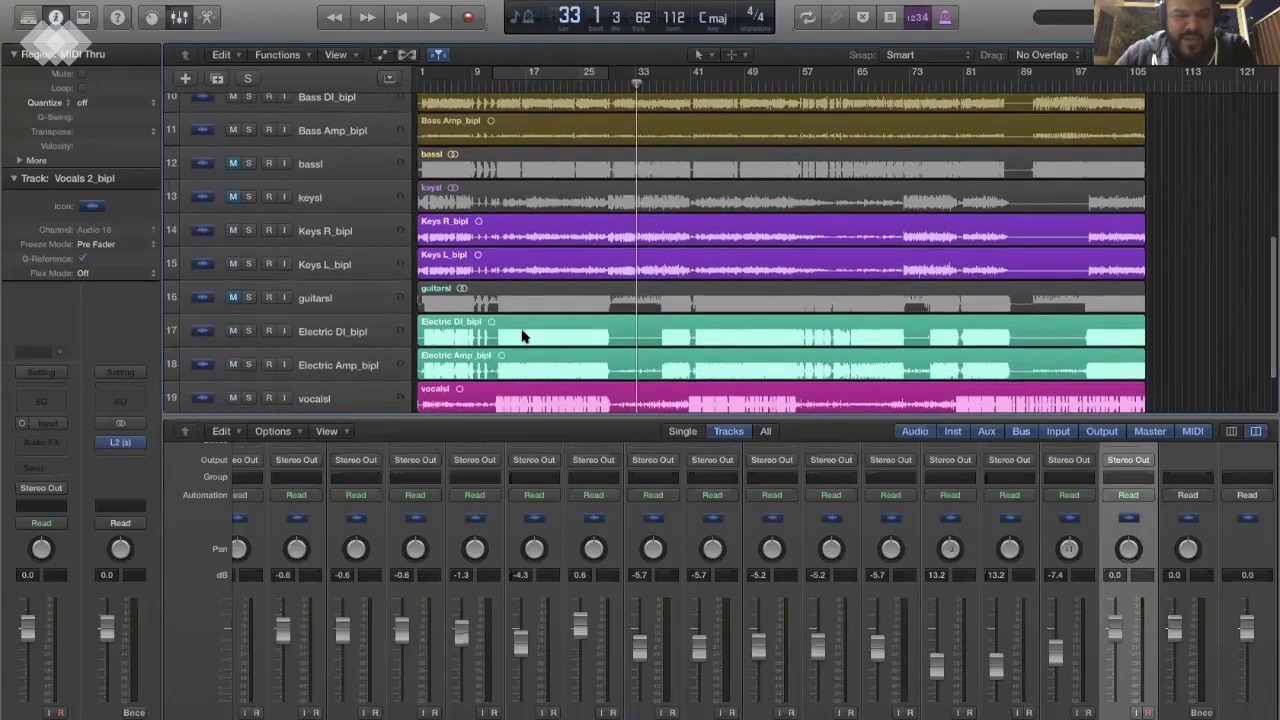
scroll(521, 335, down, 4)
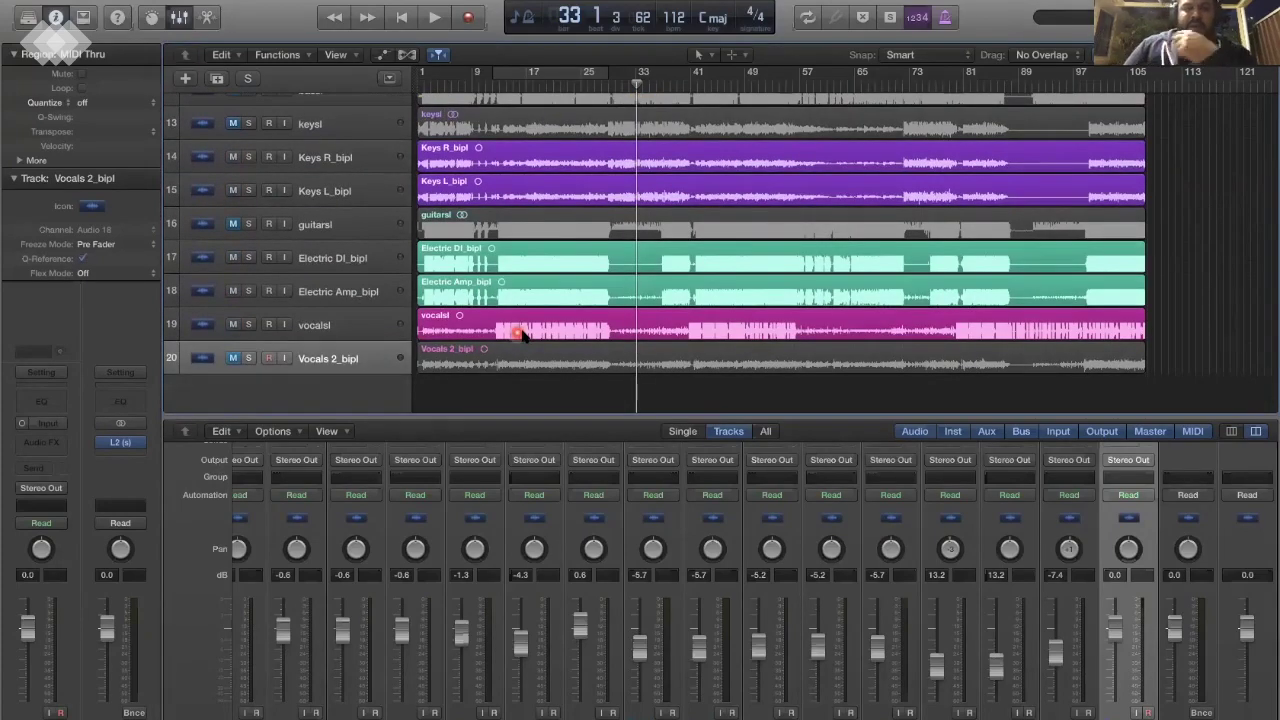
scroll(521, 335, up, 20)
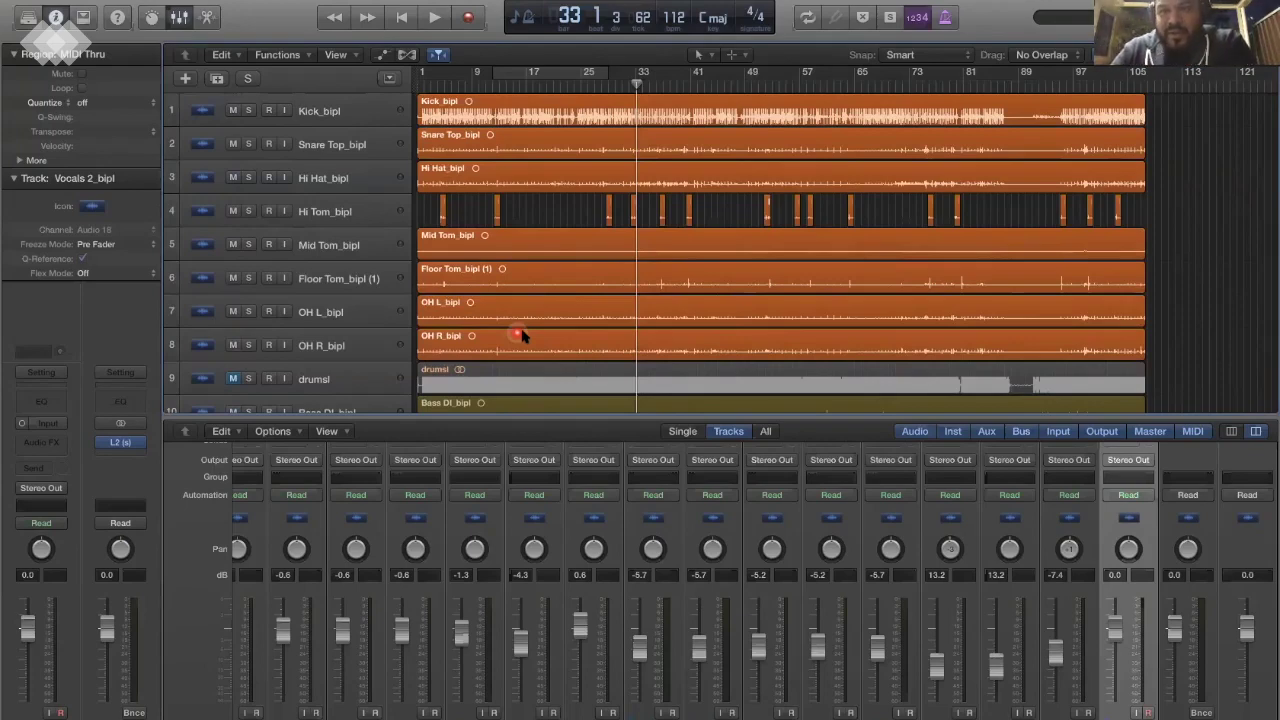
scroll(522, 336, up, 2)
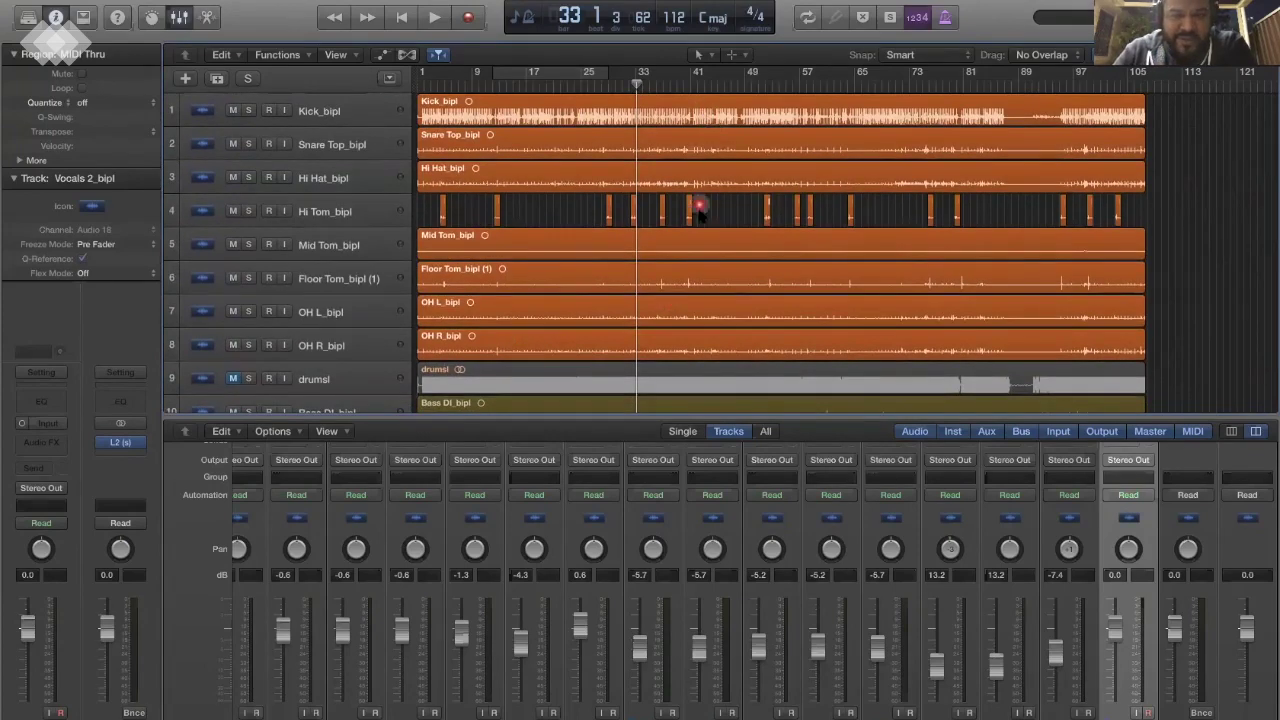
scroll(692, 280, down, 5)
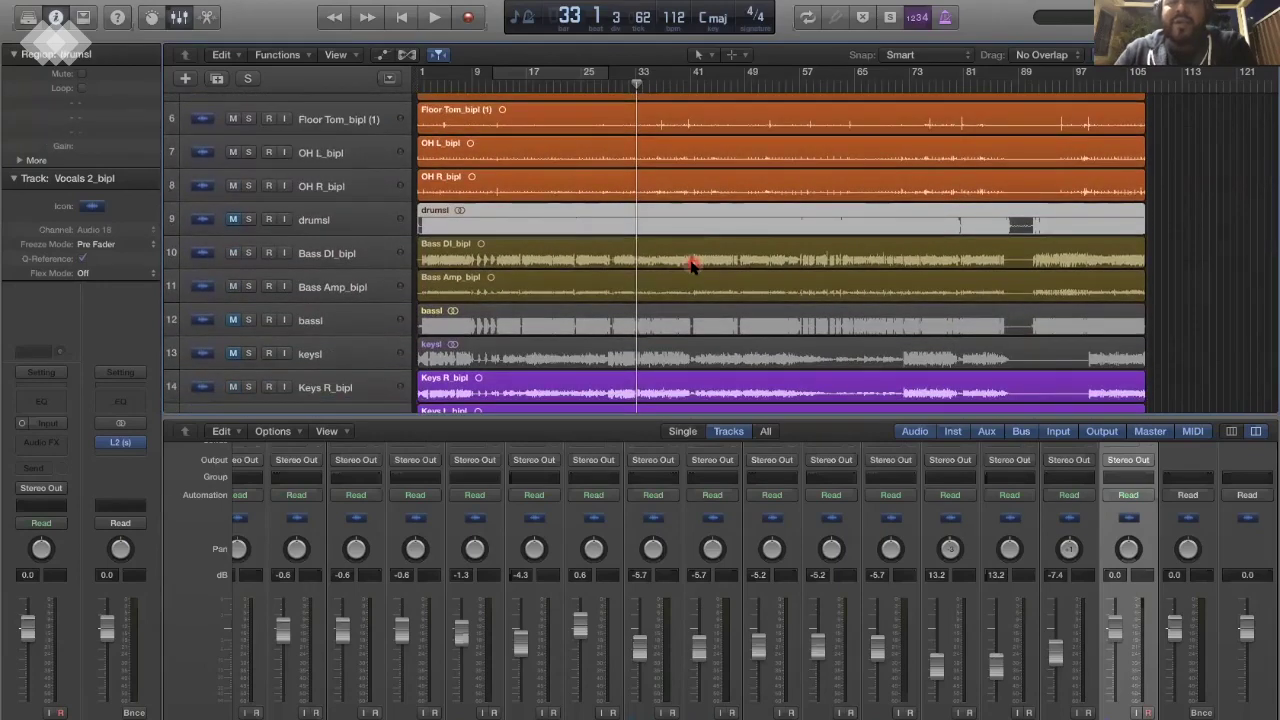
scroll(692, 265, down, 1)
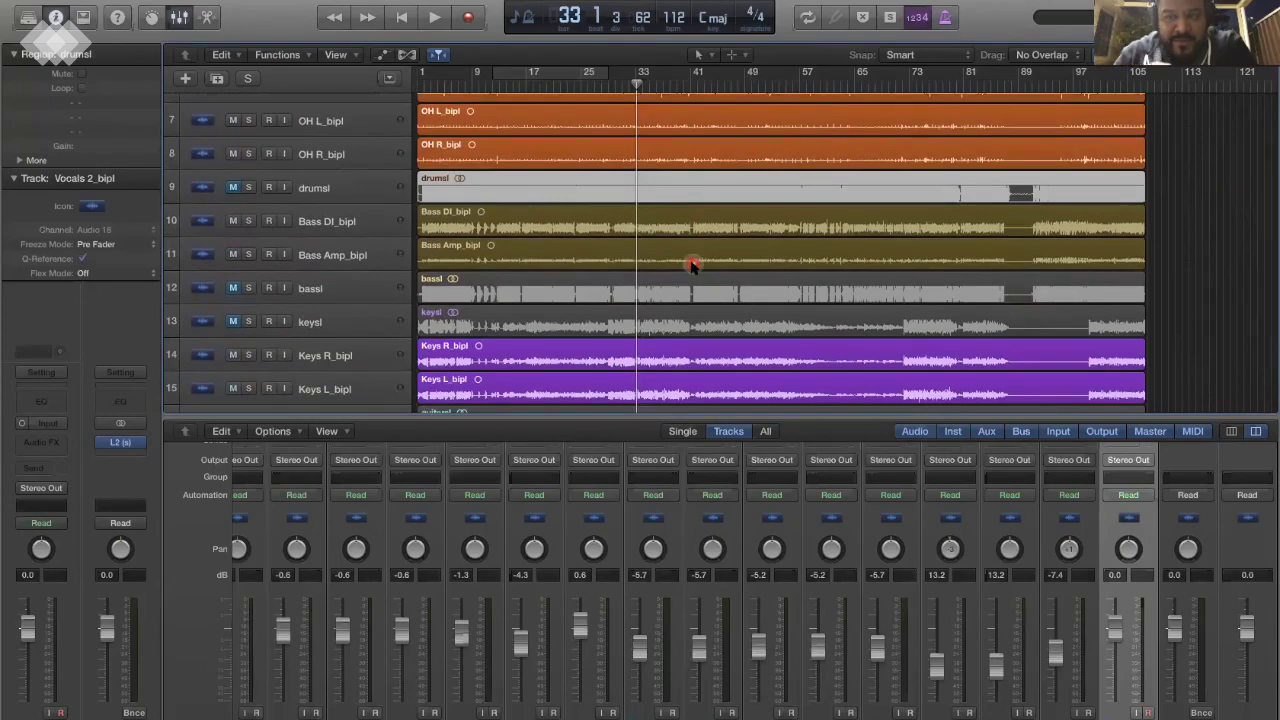
scroll(692, 265, down, 2)
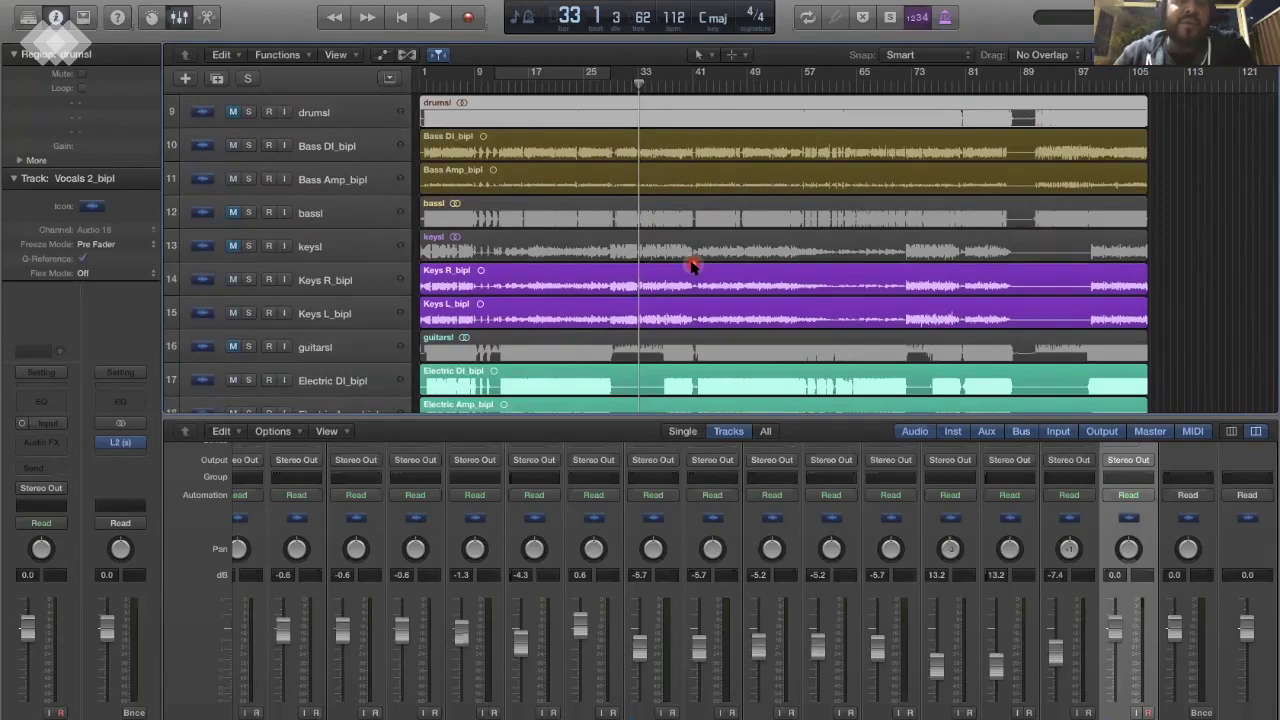
scroll(692, 265, up, 8)
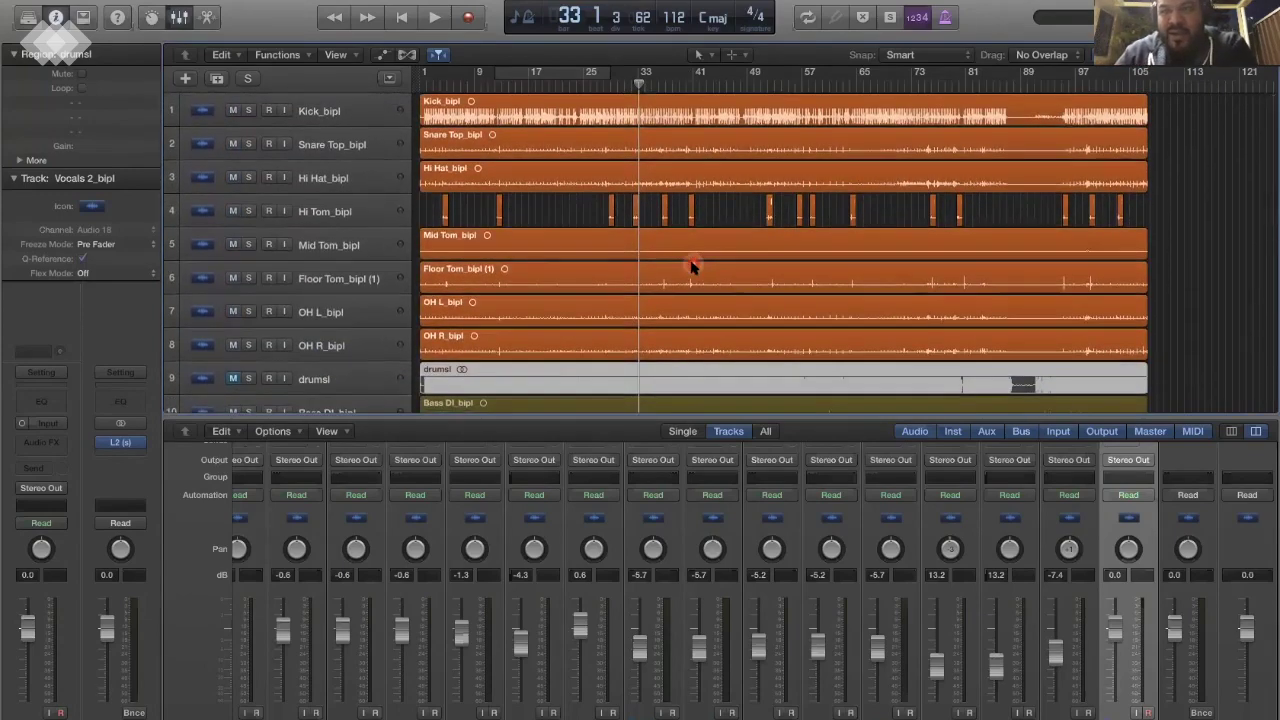
scroll(692, 265, down, 7)
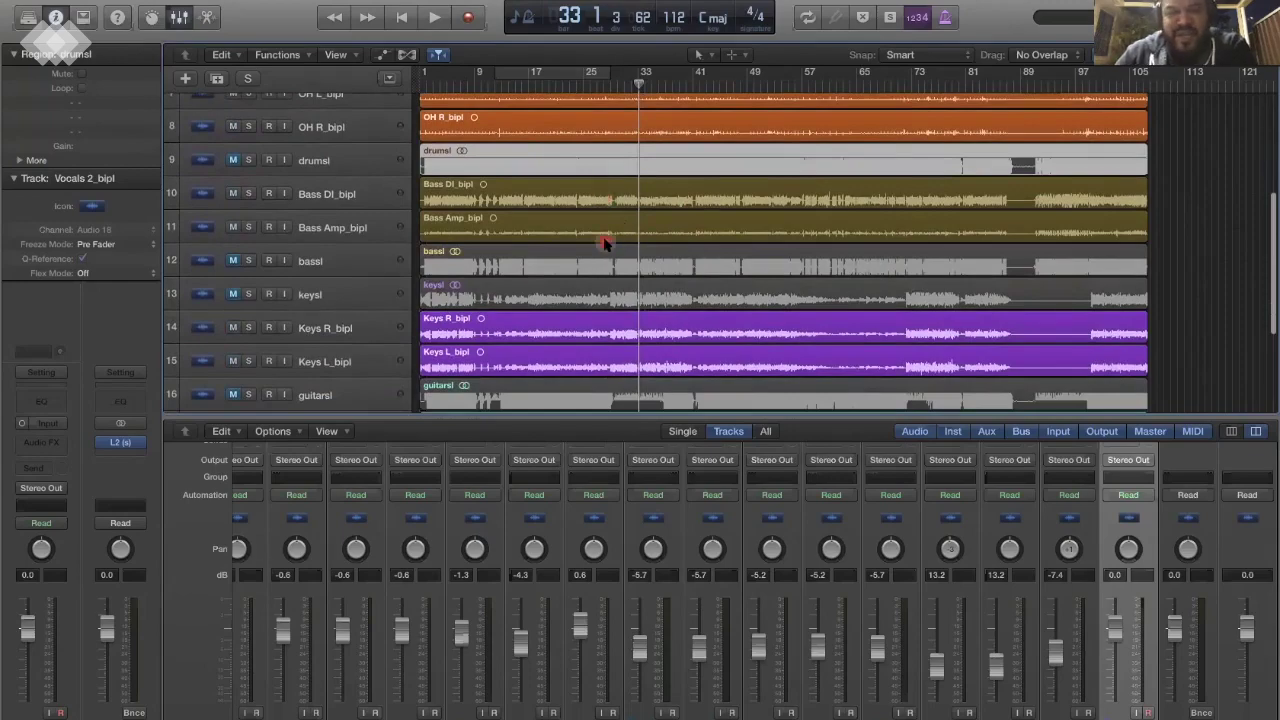
scroll(608, 238, down, 3)
scroll(604, 243, down, 1)
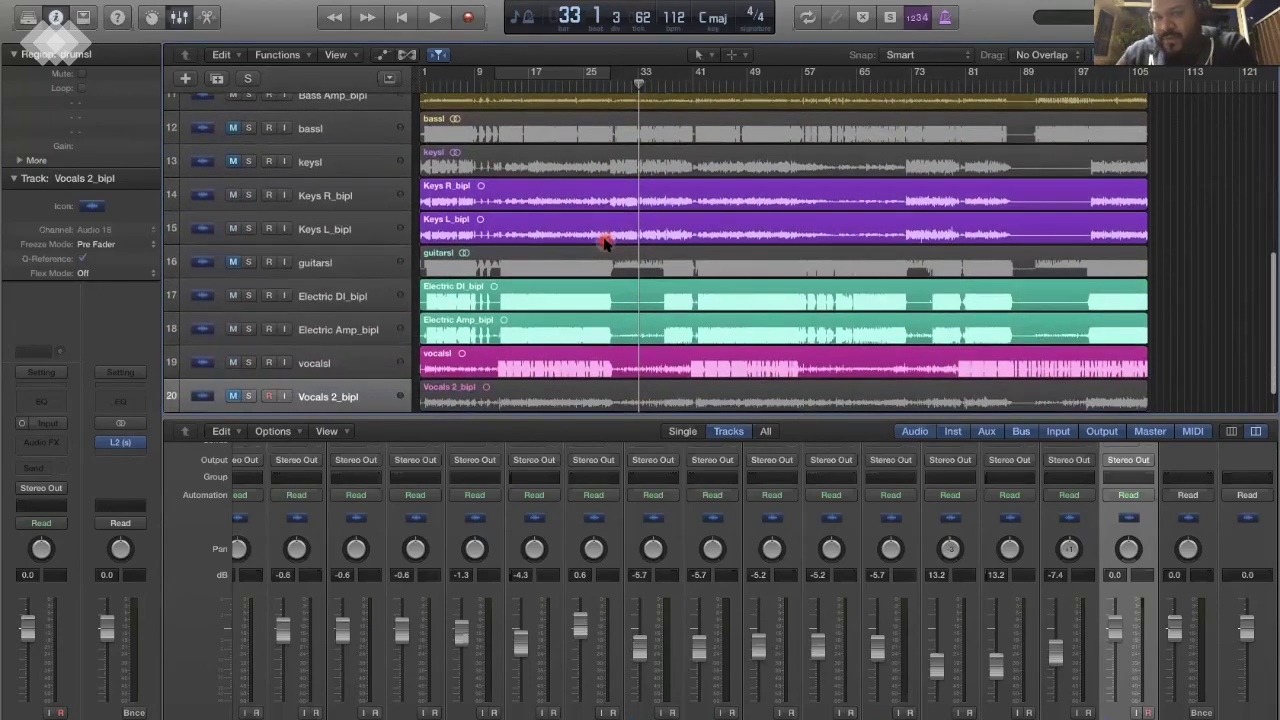
scroll(604, 243, down, 1)
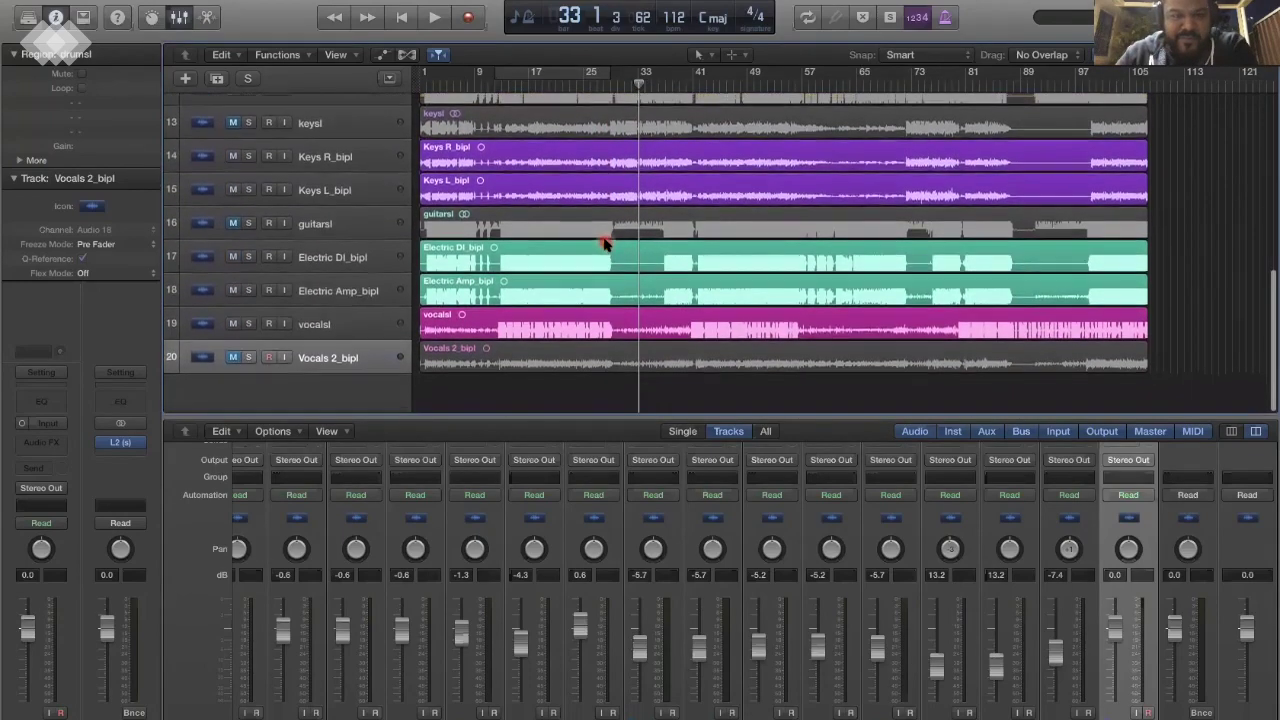
scroll(604, 243, up, 10)
scroll(604, 243, up, 2)
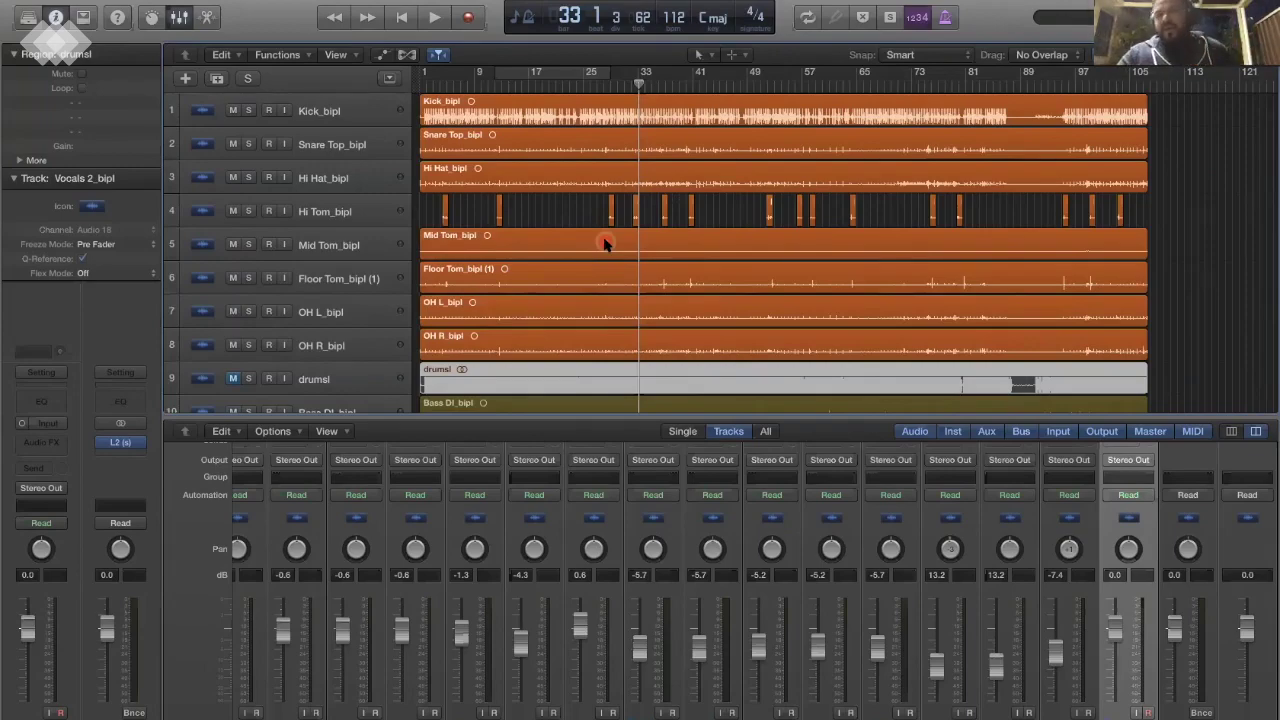
scroll(604, 243, down, 10)
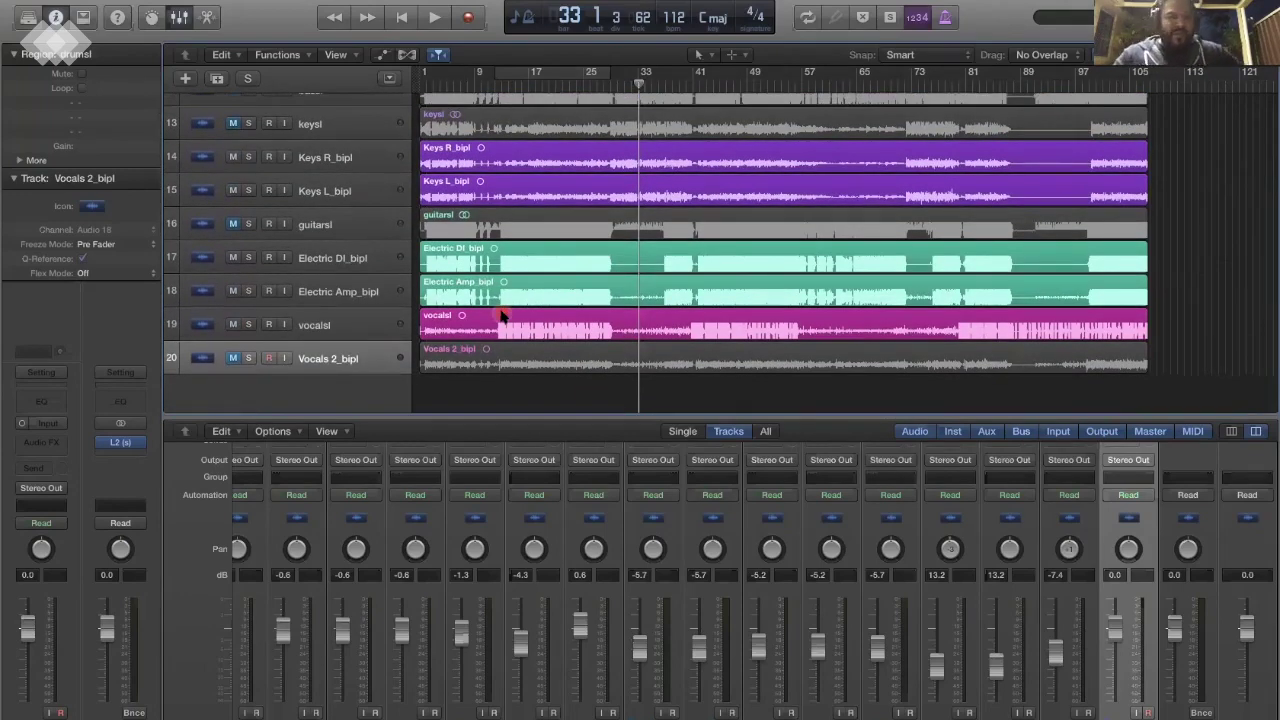
scroll(503, 316, up, 6)
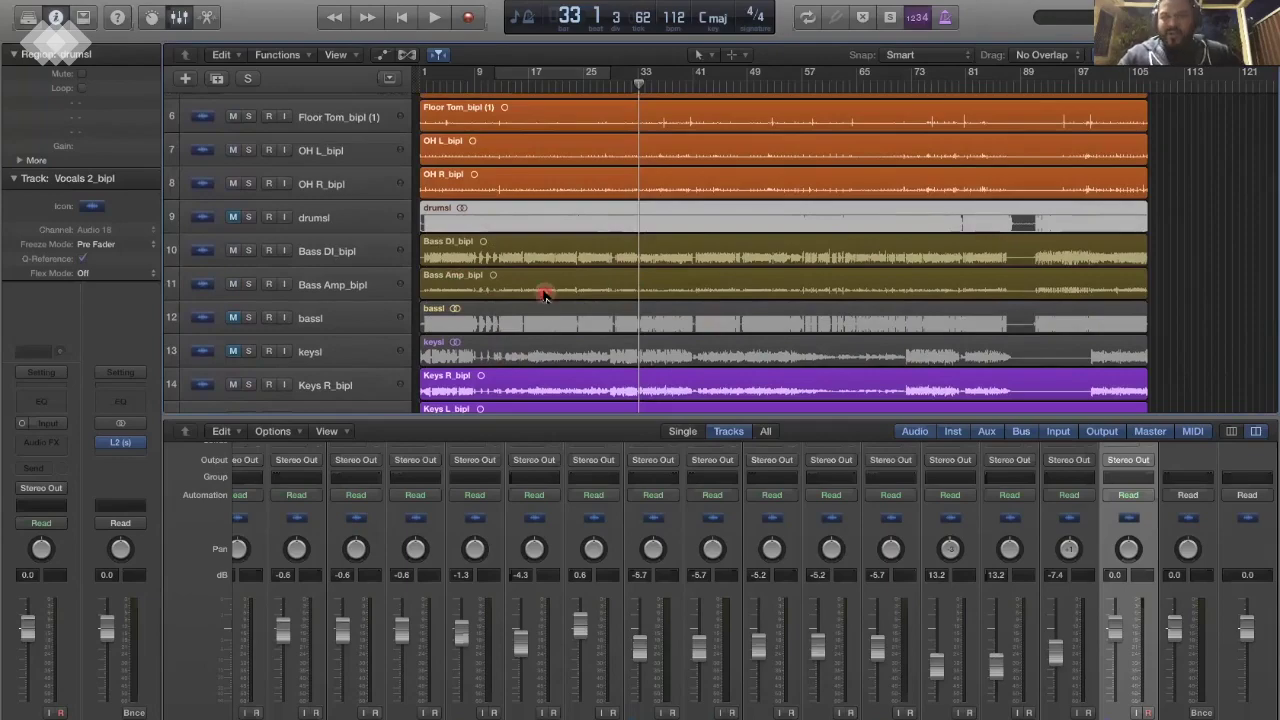
scroll(545, 296, up, 5)
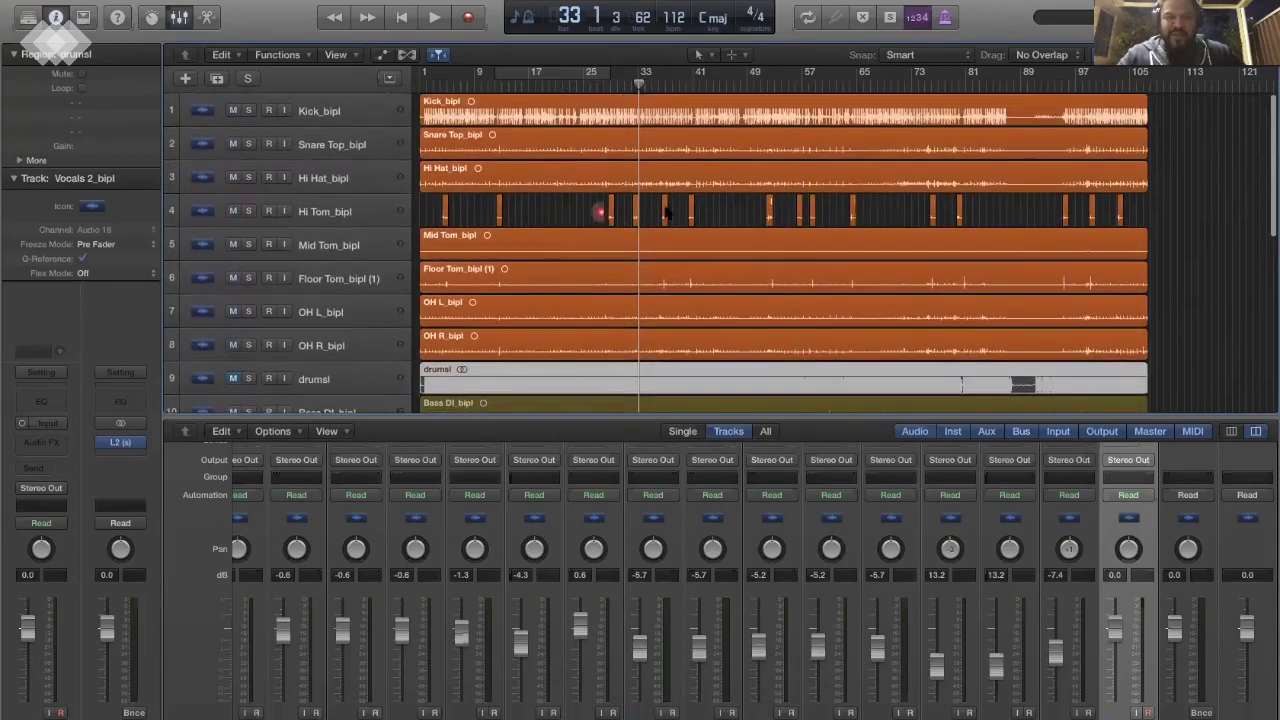
Adjust the region selection in the arrangement, then solo track 6, Floor Tom_bipl (1).
click(648, 236)
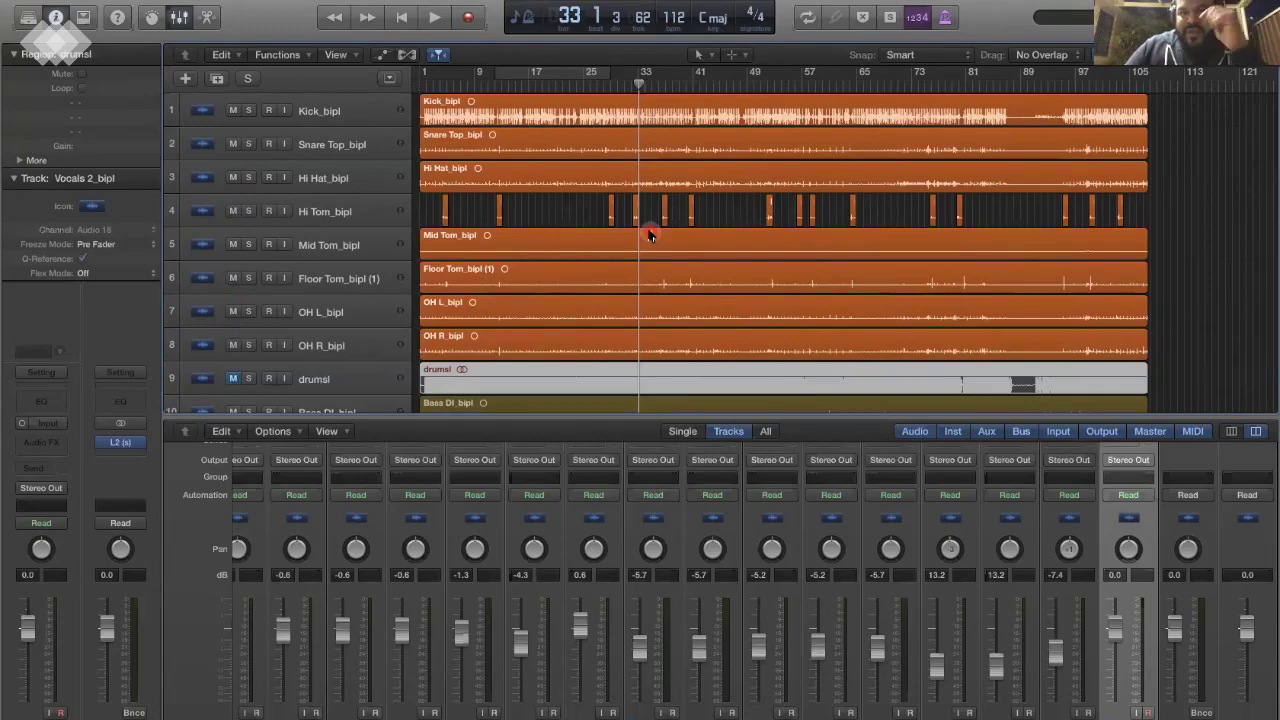
click(644, 208)
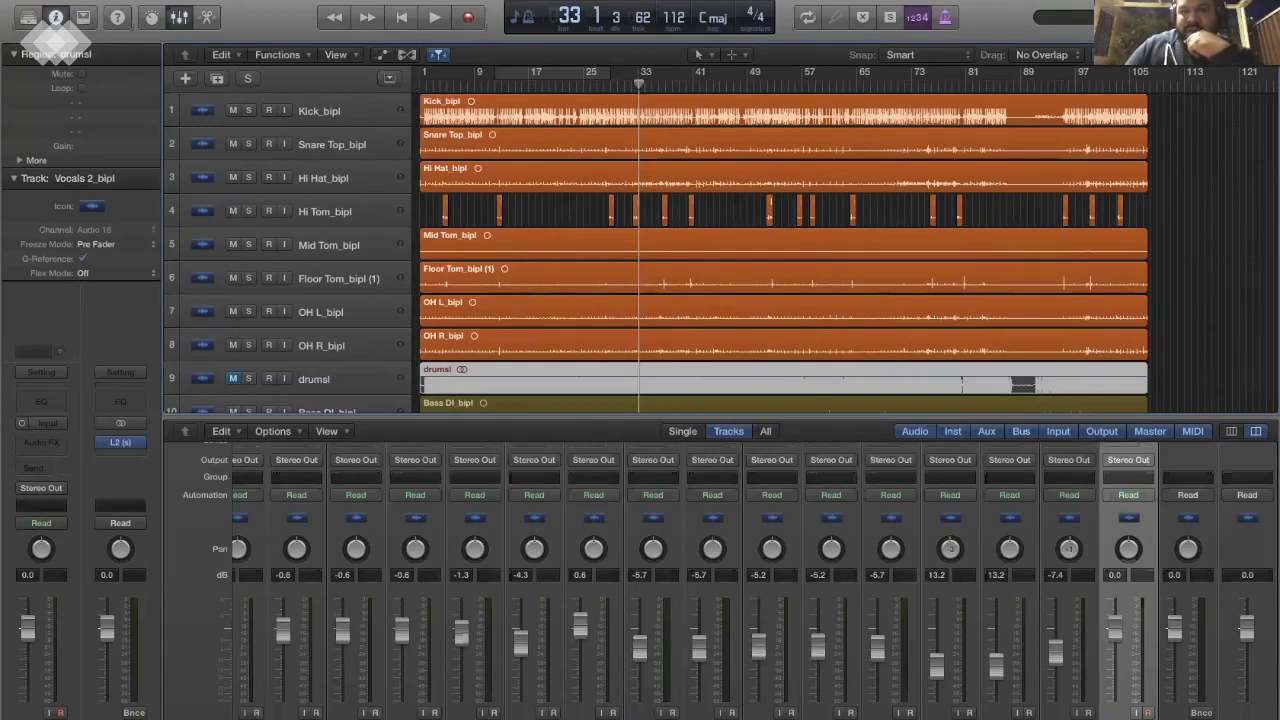
click(1232, 93)
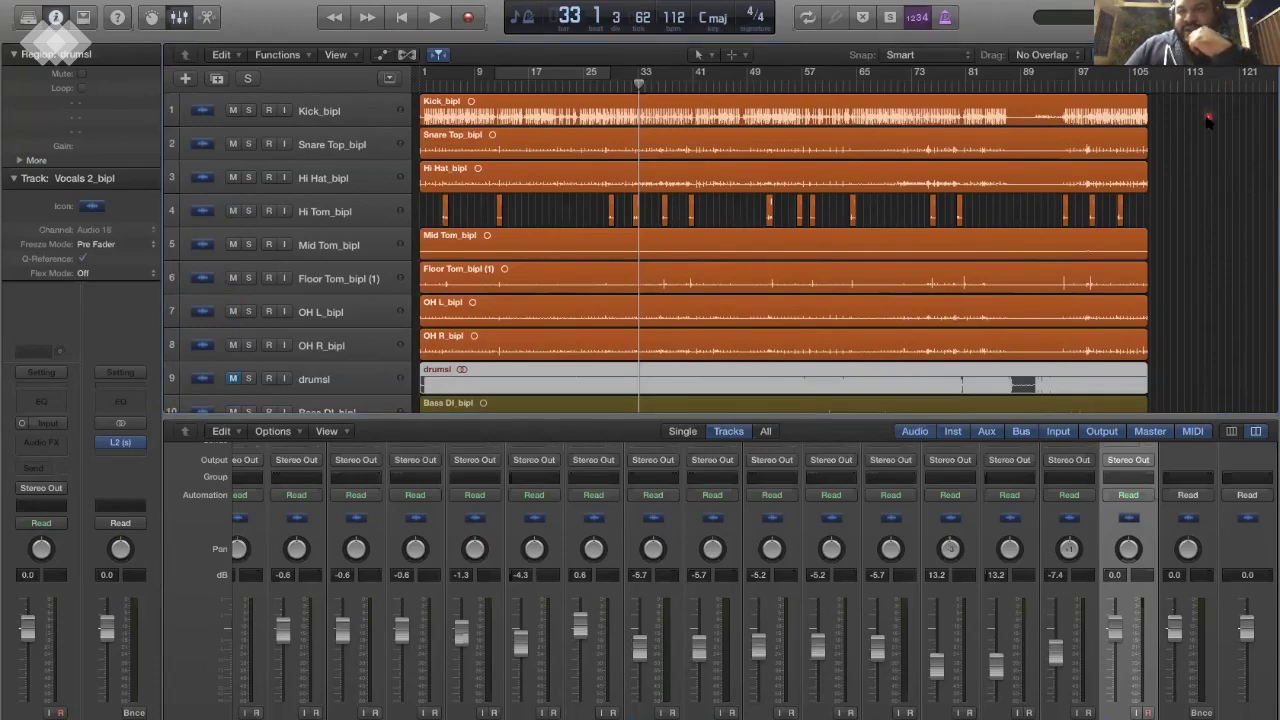
click(1207, 119)
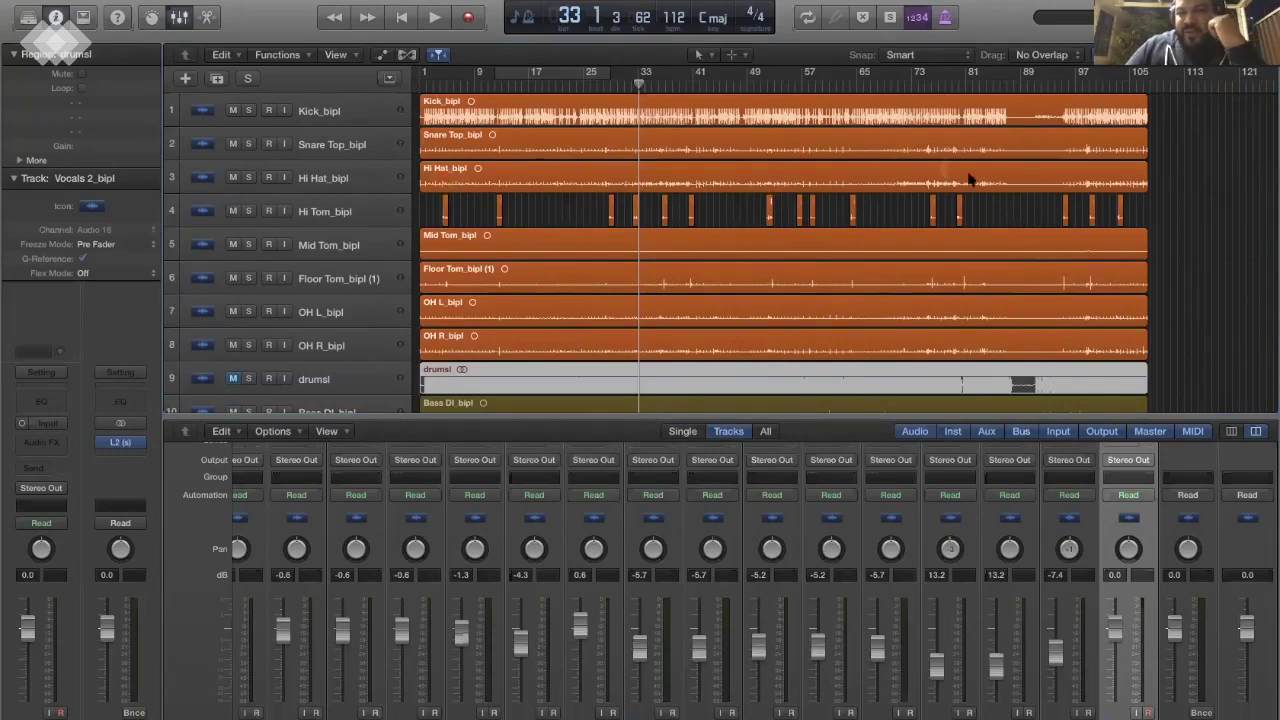
click(1085, 183)
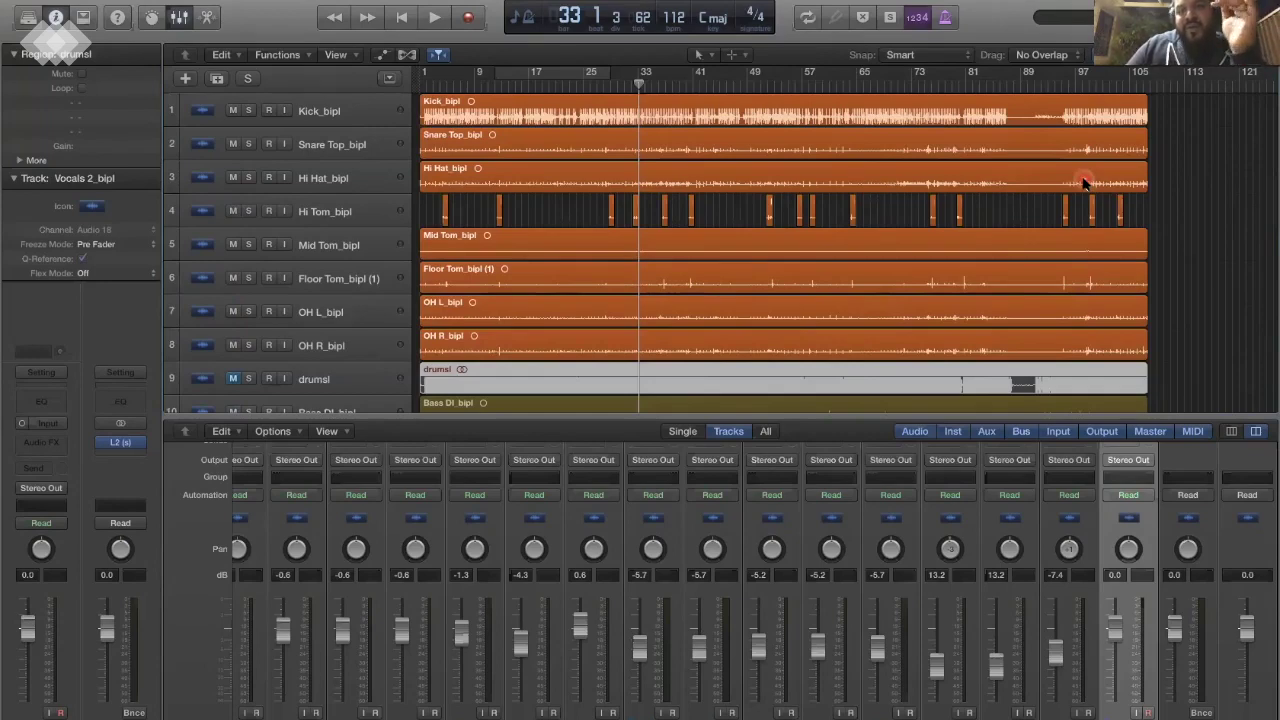
click(430, 205)
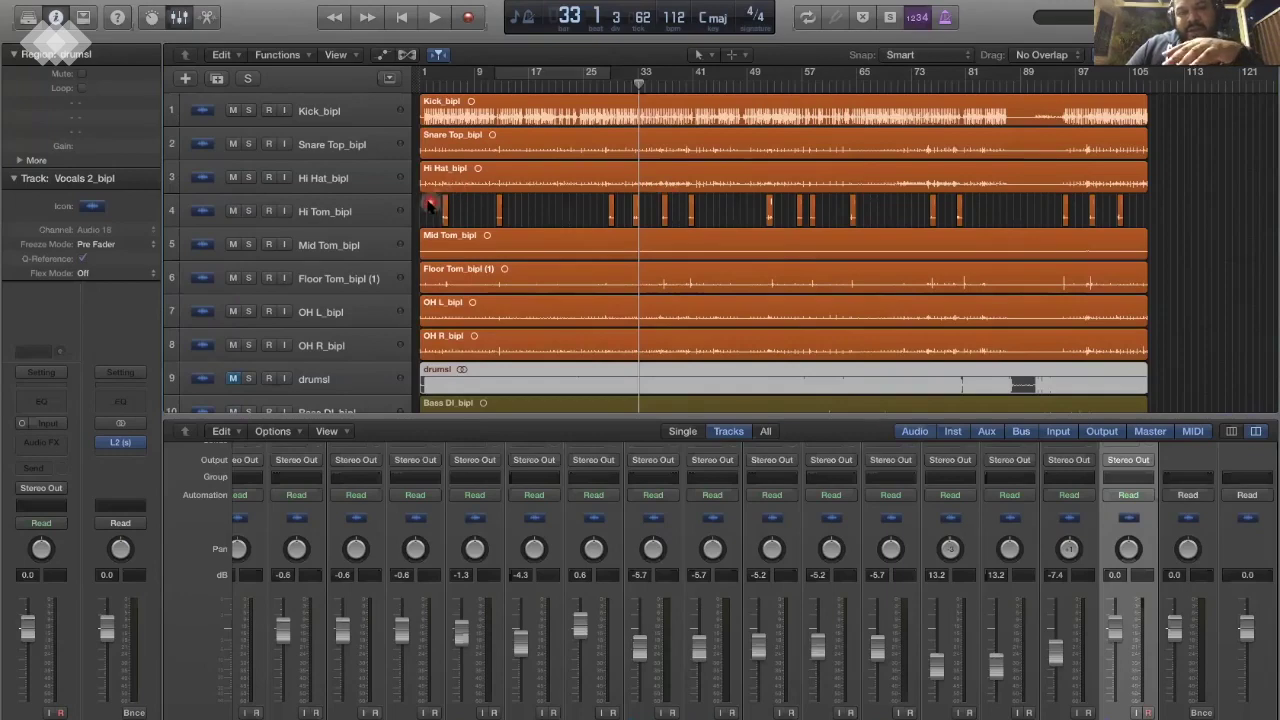
drag(430, 205, 565, 215)
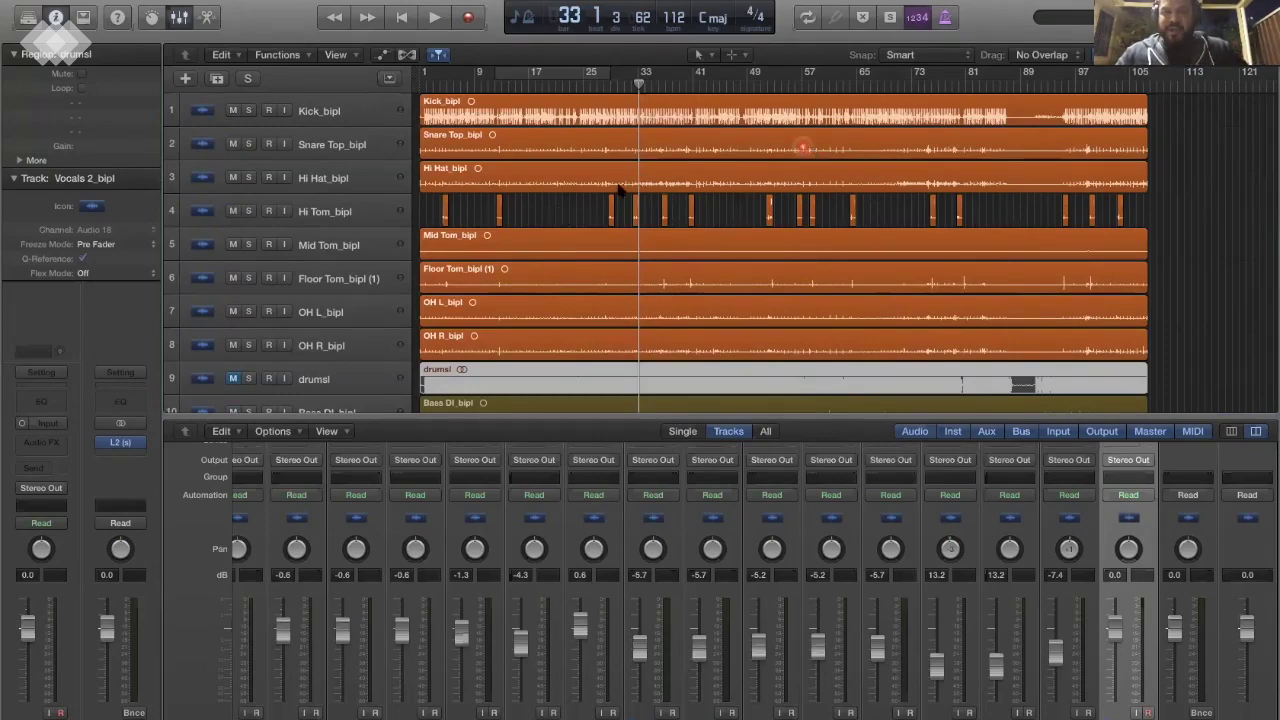
click(248, 278)
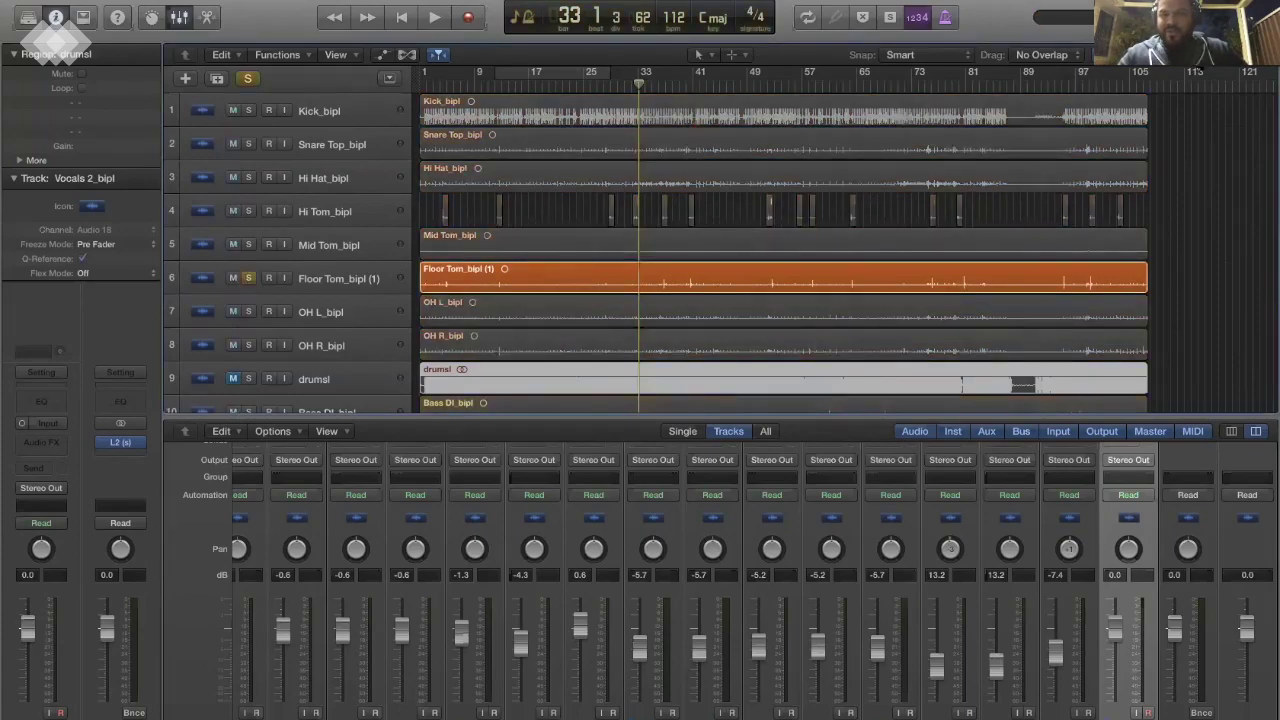
Enlarge track heights with Command-Down Arrow and bring the Floor Tom region into view.
key(cmd+Down)
key(cmd+Down)
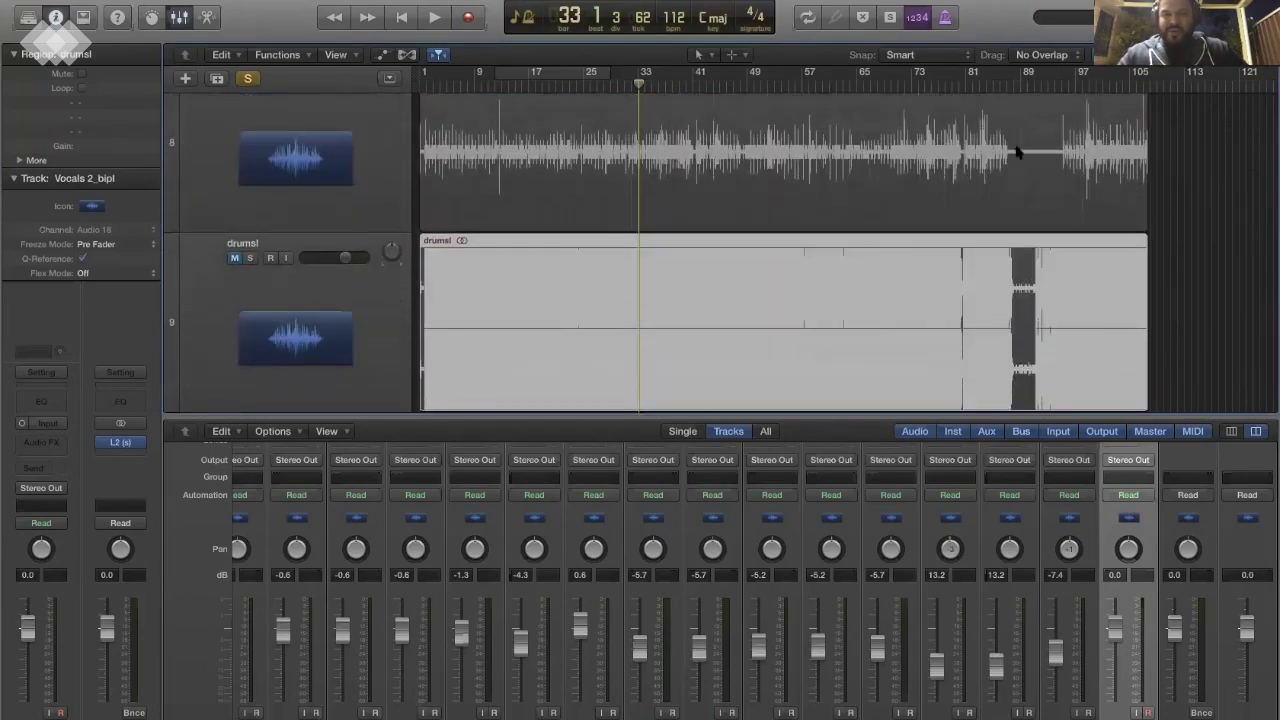
scroll(812, 200, up, 3)
scroll(812, 200, up, 5)
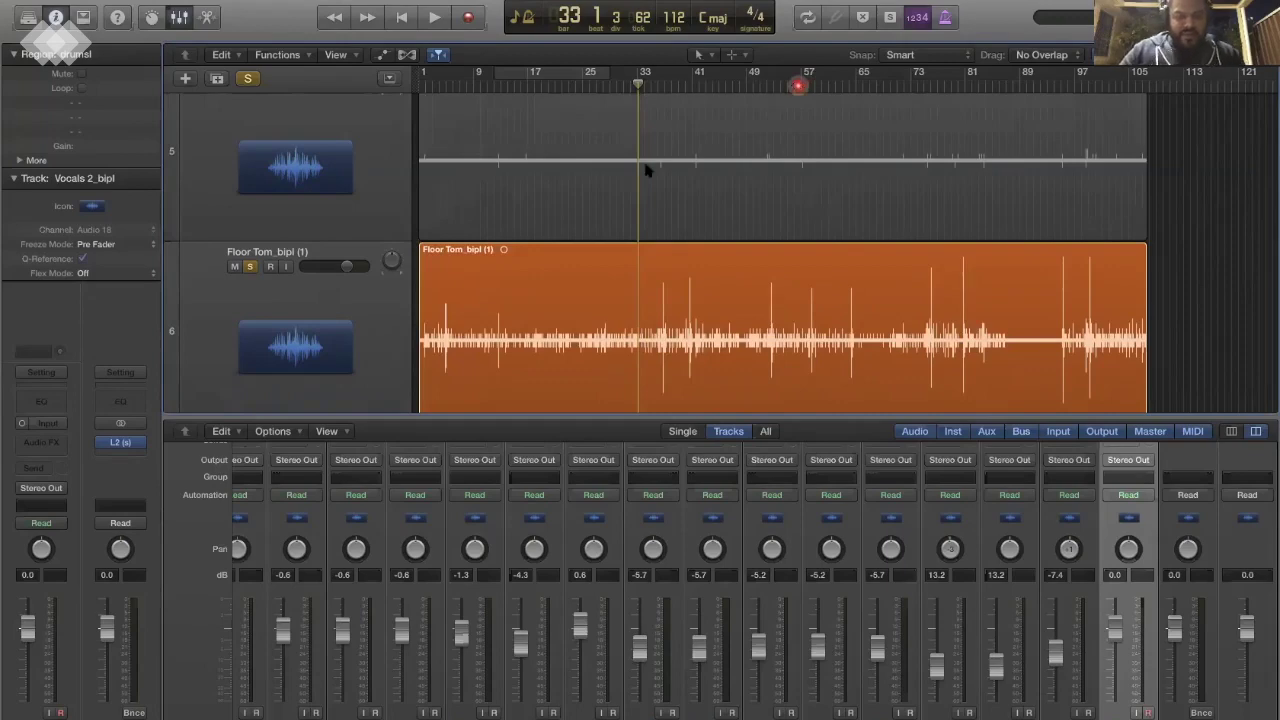
click(433, 300)
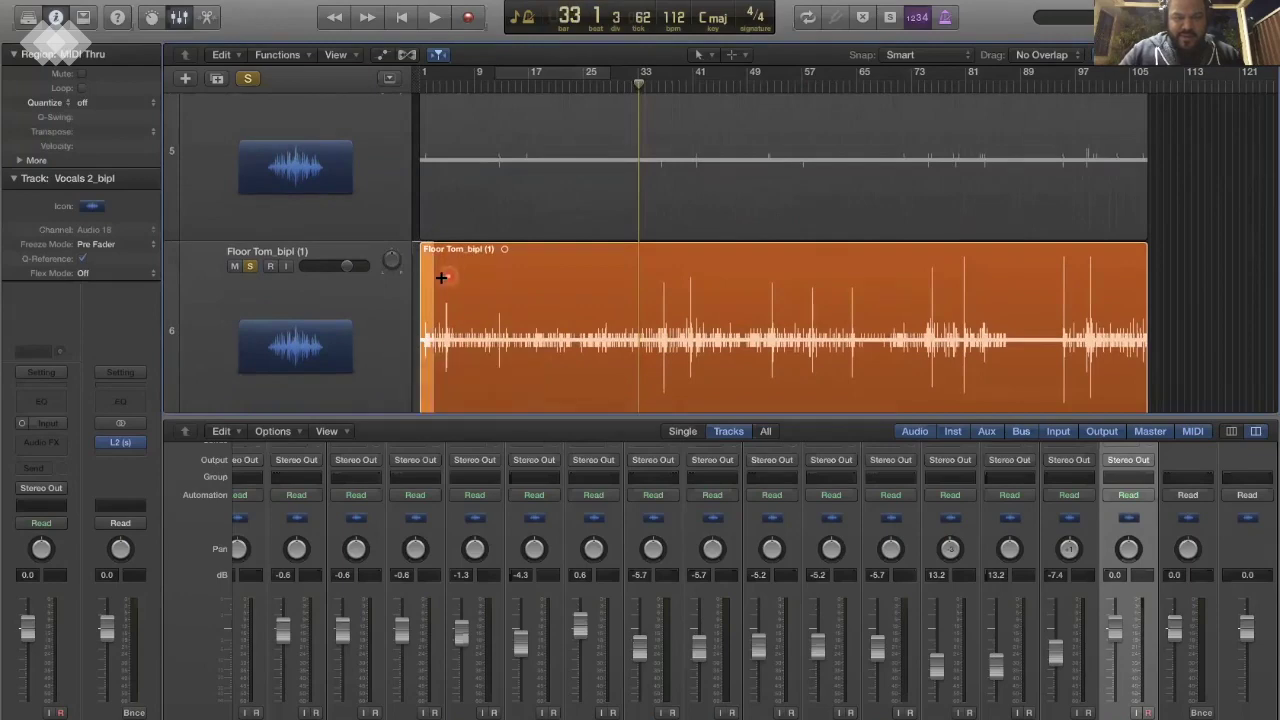
Delete the Floor Tom silences before bar 4, from bars 6–12 and bars 14–35.
click(441, 290)
drag(441, 290, 394, 354)
key(Delete)
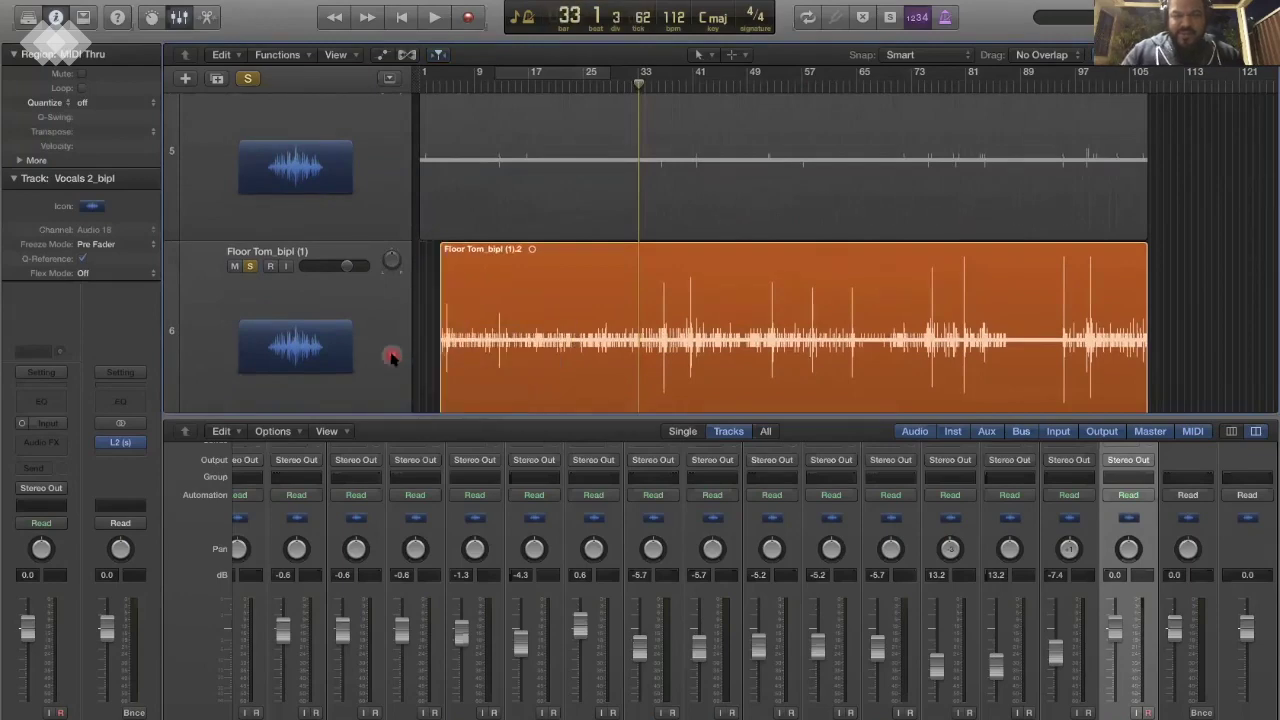
drag(455, 290, 494, 358)
key(Delete)
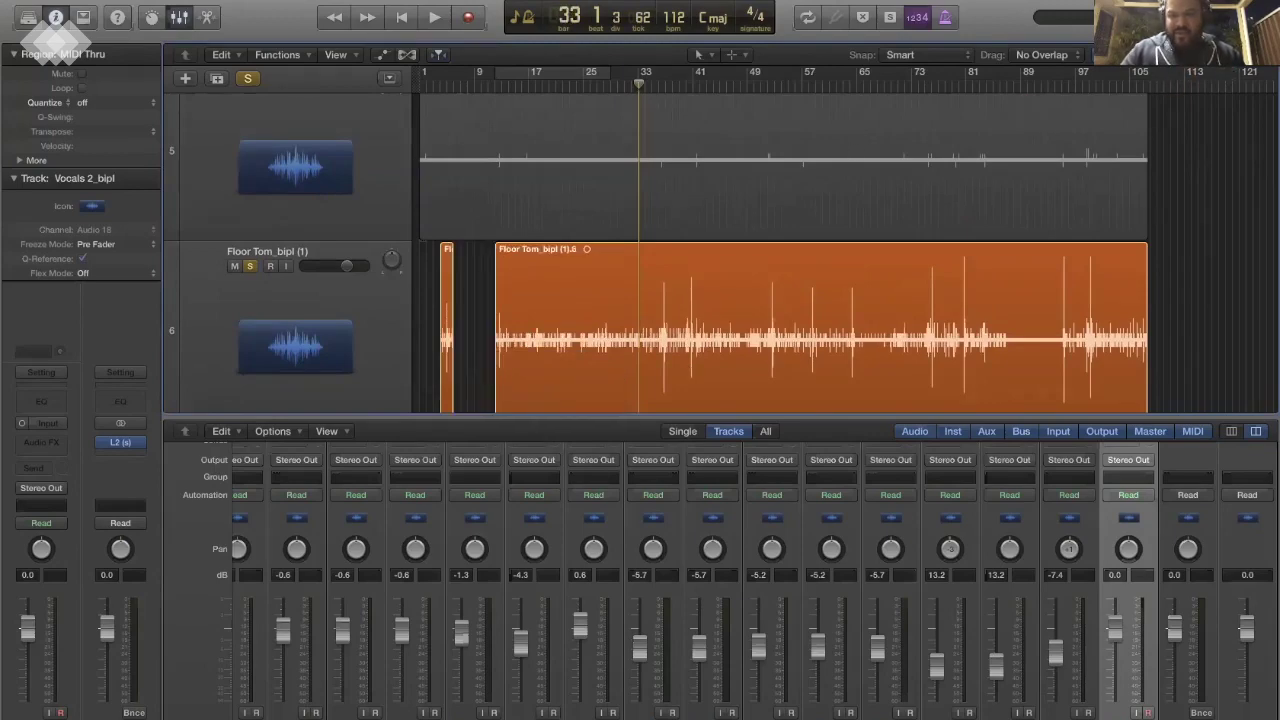
key(super+Up)
key(super+Up)
click(500, 310)
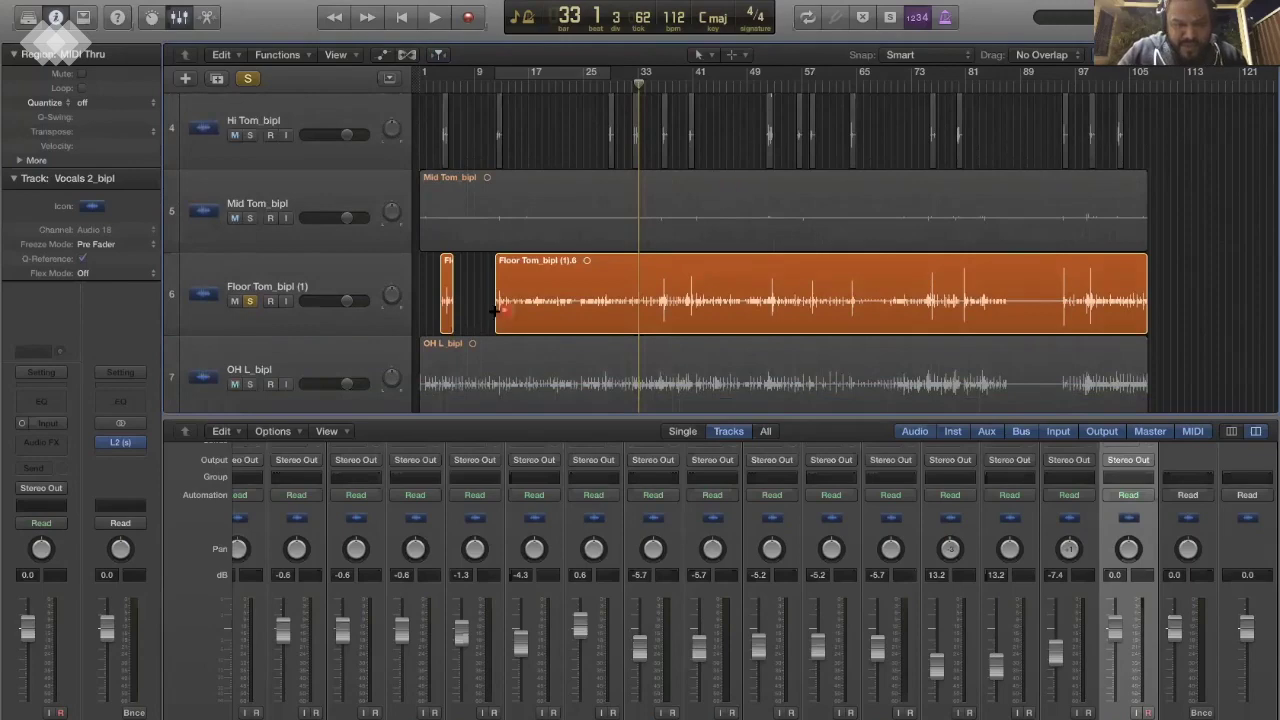
drag(497, 310, 687, 313)
key(Delete)
key(Delete)
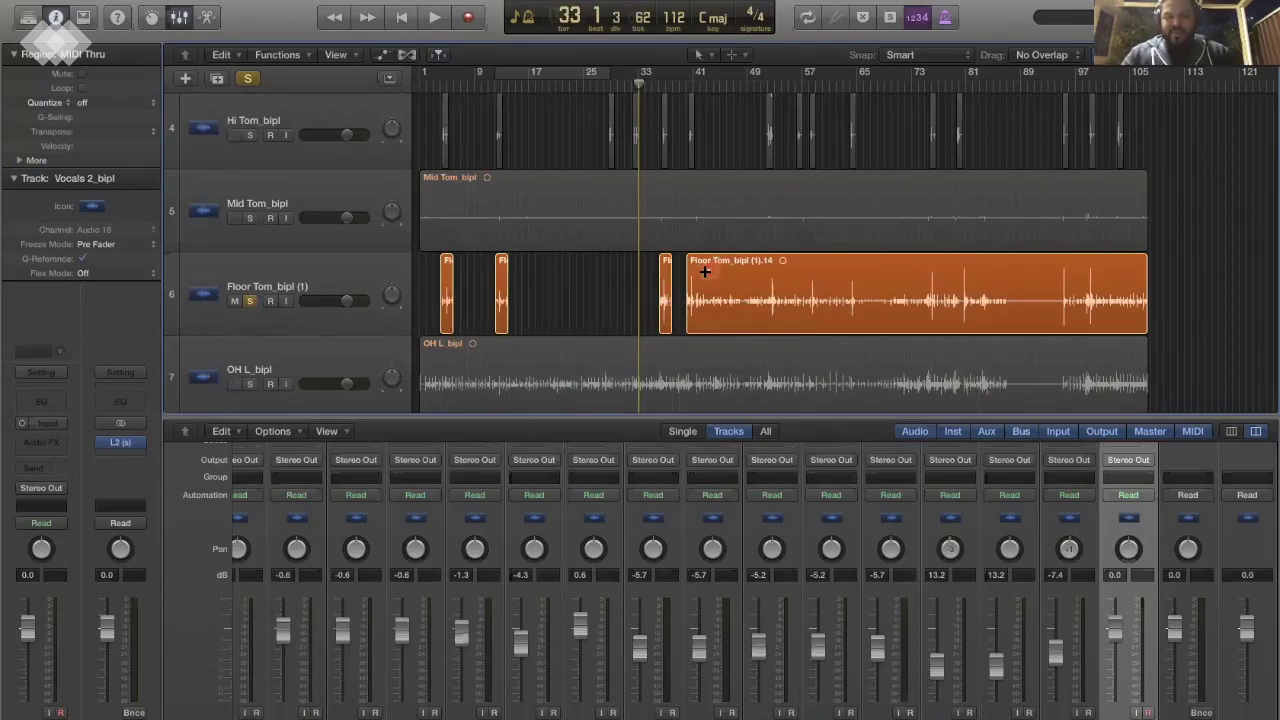
Delete the remaining silences, including bars 54–58, 60–62, 82–95 and the silent tail.
drag(705, 271, 765, 335)
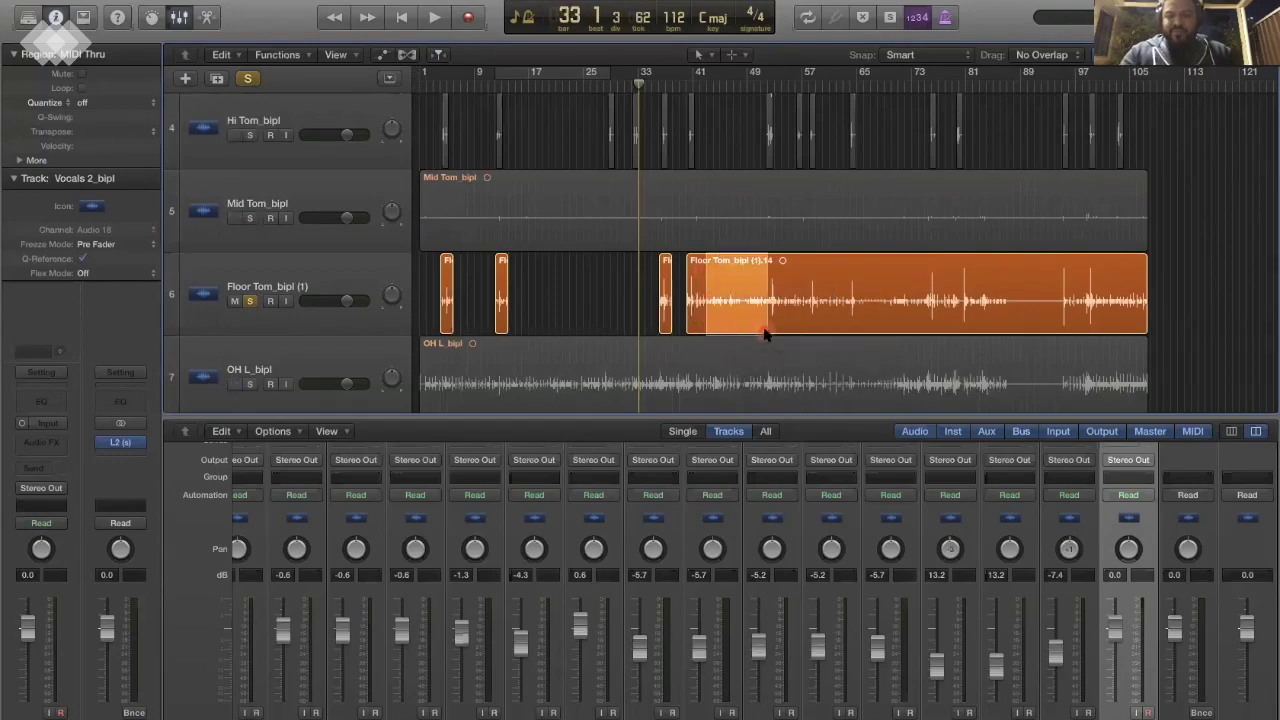
key(Delete)
drag(775, 290, 922, 320)
key(Delete)
key(Delete)
key(Delete)
drag(937, 275, 955, 308)
key(Delete)
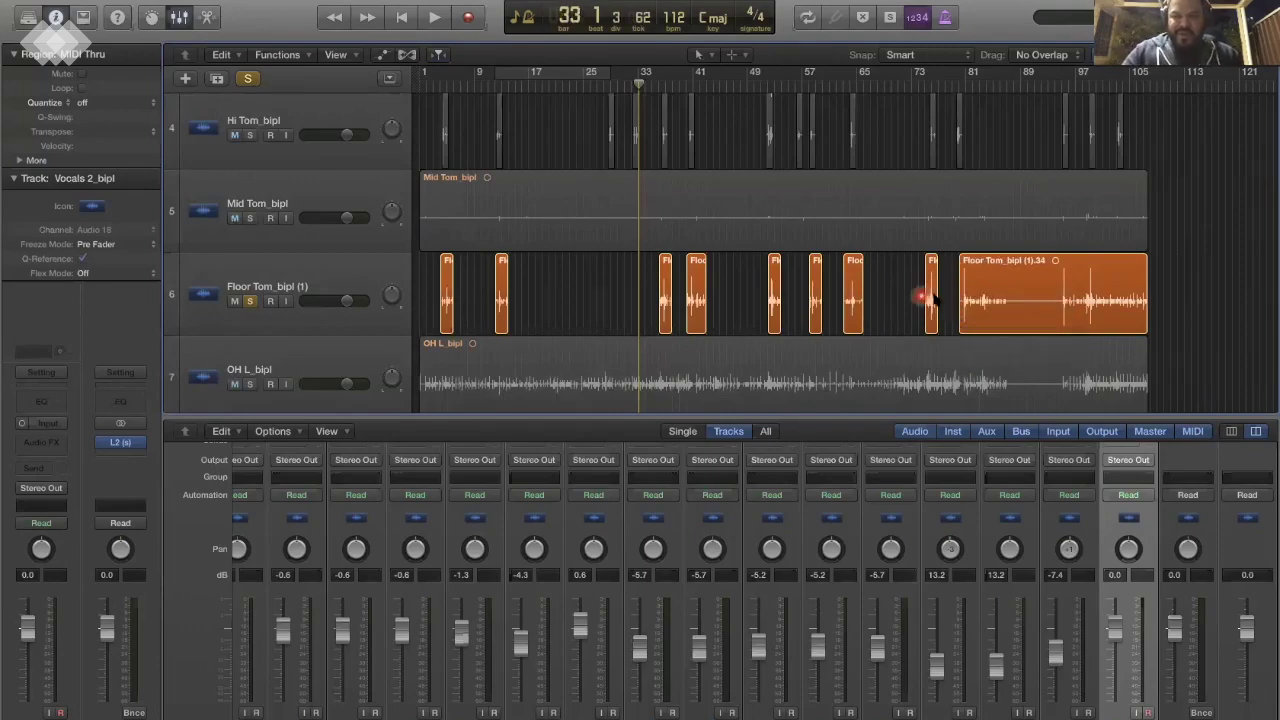
drag(976, 288, 1087, 320)
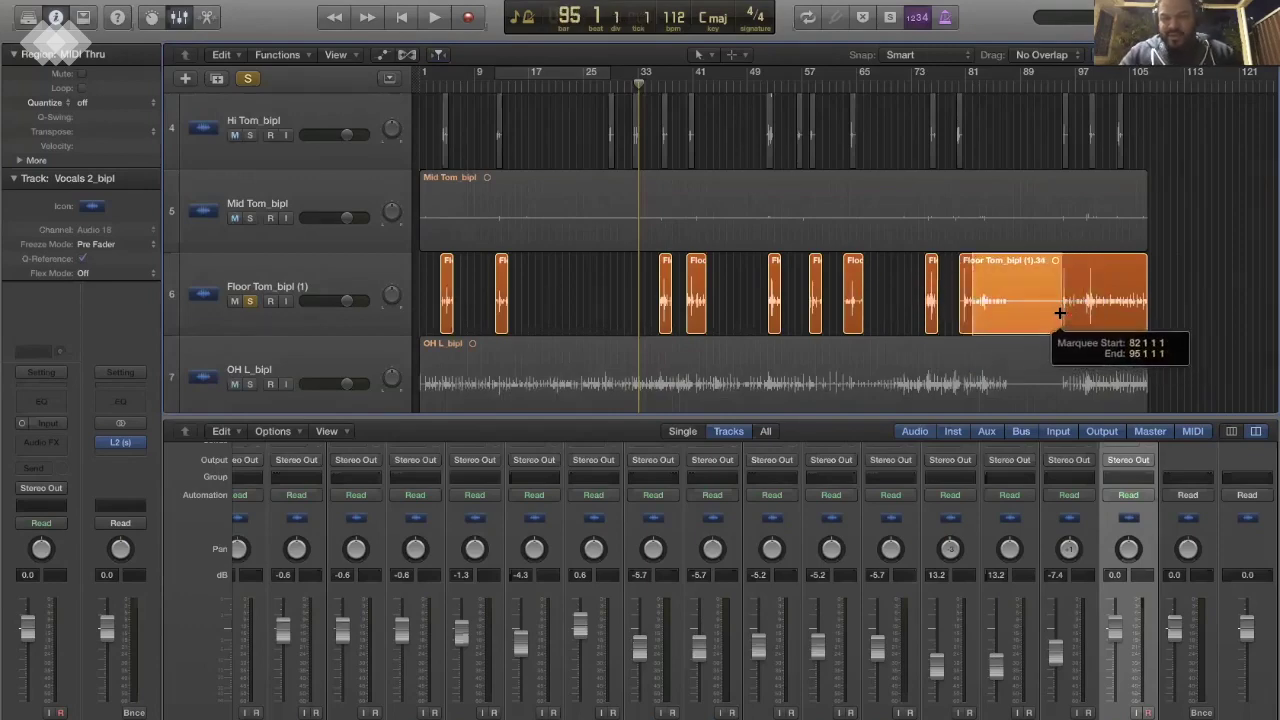
drag(1059, 313, 1052, 316)
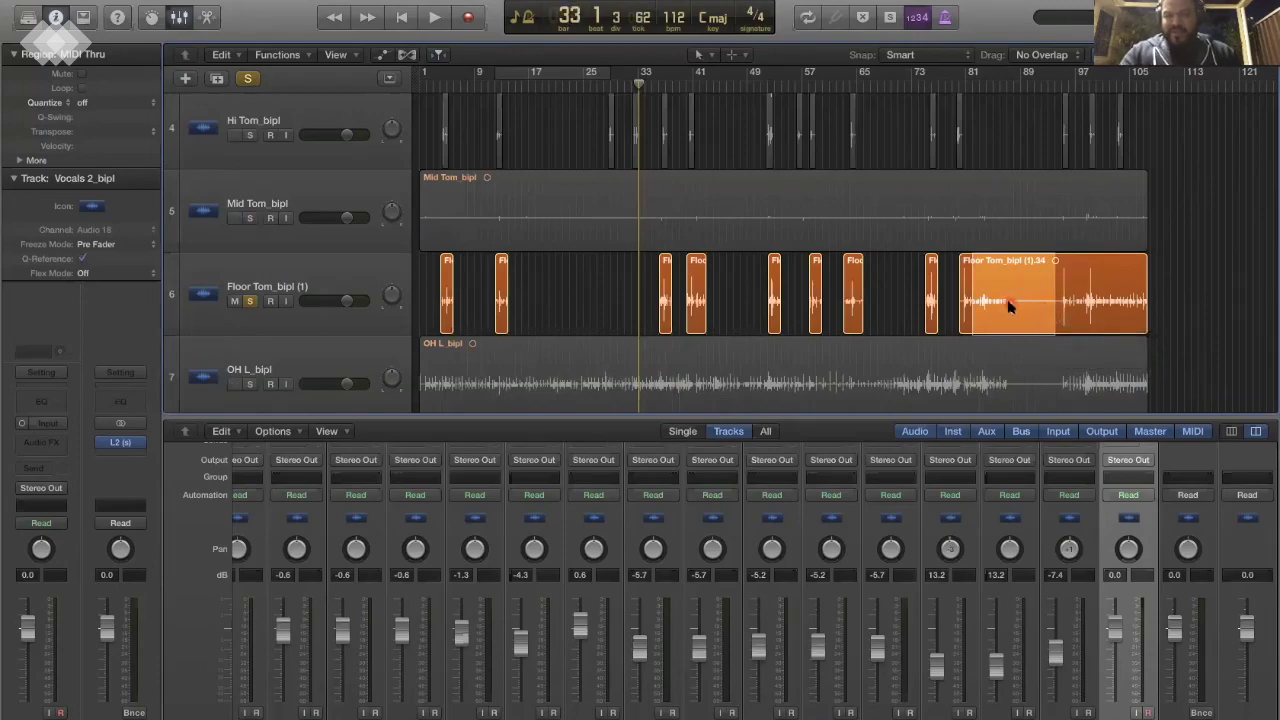
key(Delete)
drag(1108, 292, 1068, 316)
key(Delete)
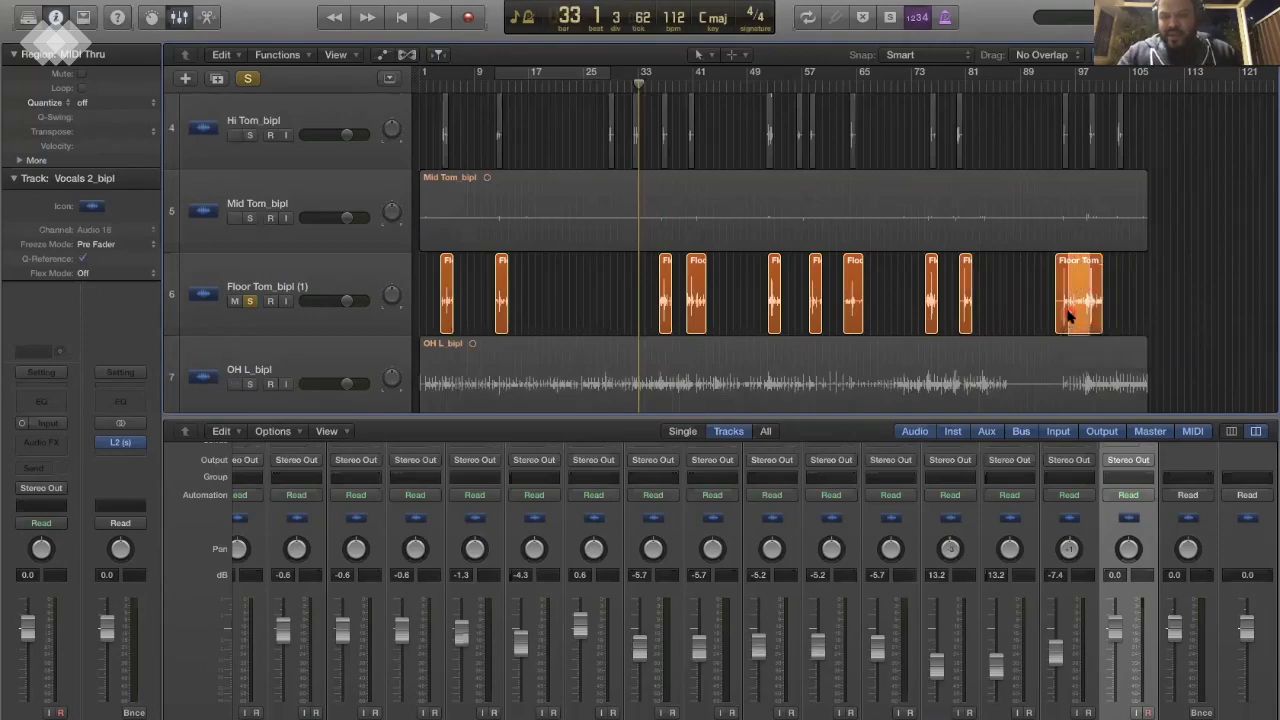
key(Delete)
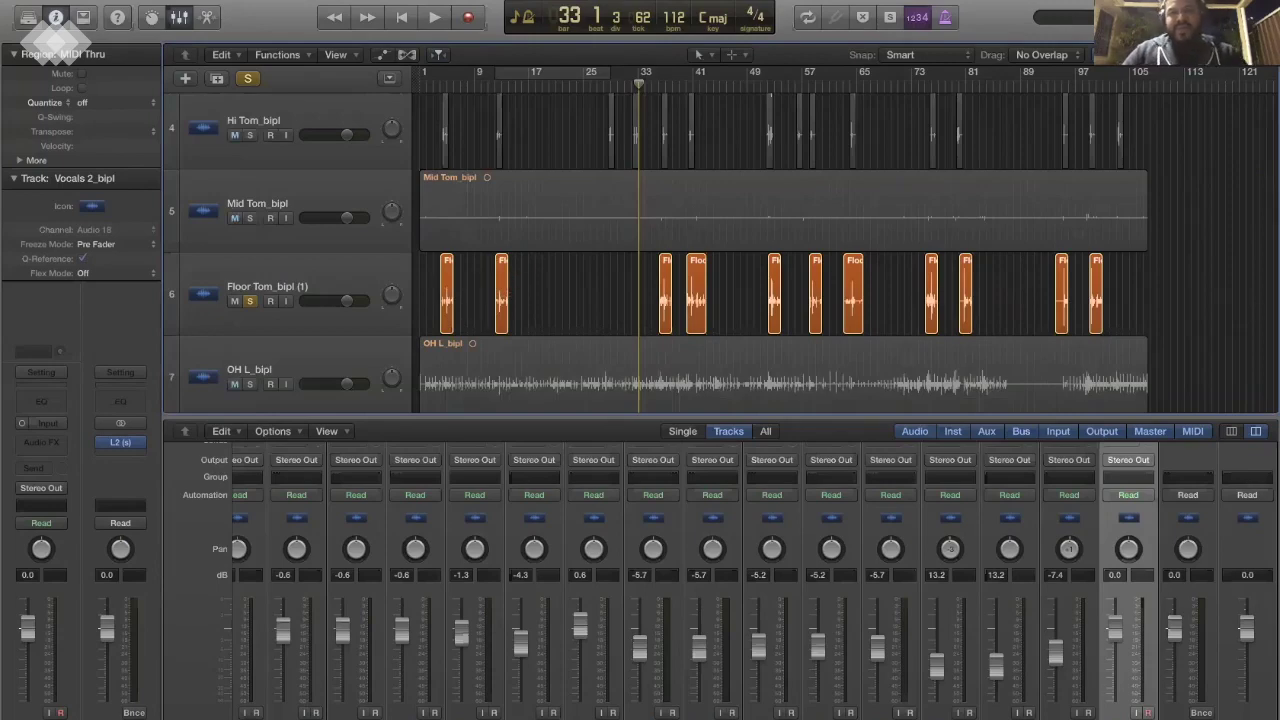
Switch to the Eraser tool and zoom in on bars 28–39.
click(734, 55)
drag(734, 55, 770, 252)
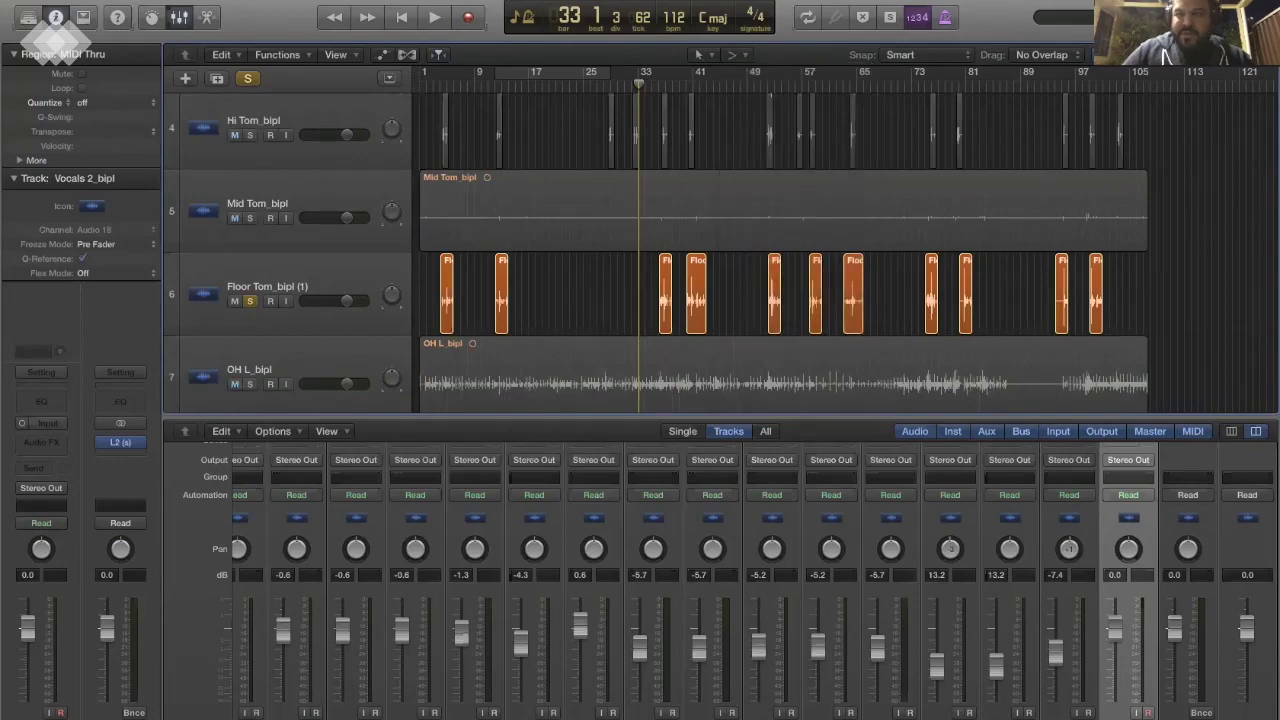
key(super+Right)
key(super+Right)
key(super+Right)
key(super+Right)
Give Floor Tom_bipl (1).3 a fade-in at its start and a curved fade-out at its end.
click(783, 299)
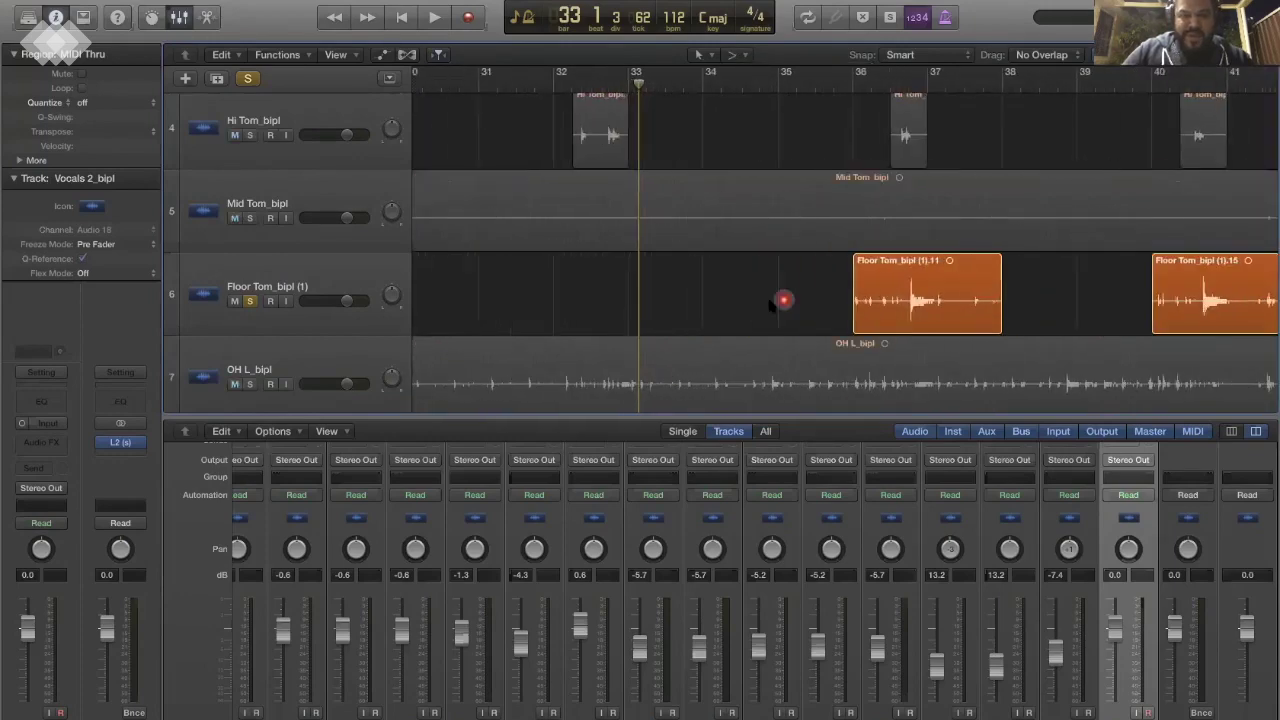
scroll(770, 305, left, 15)
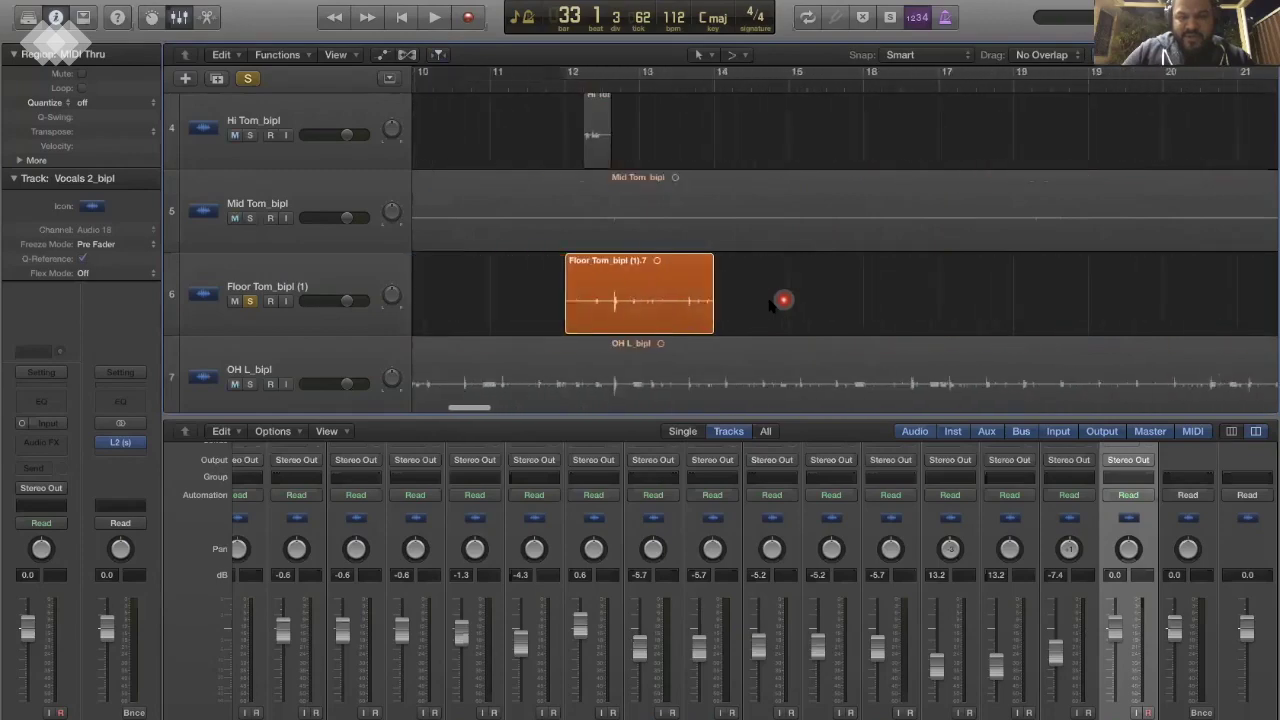
scroll(770, 305, left, 8)
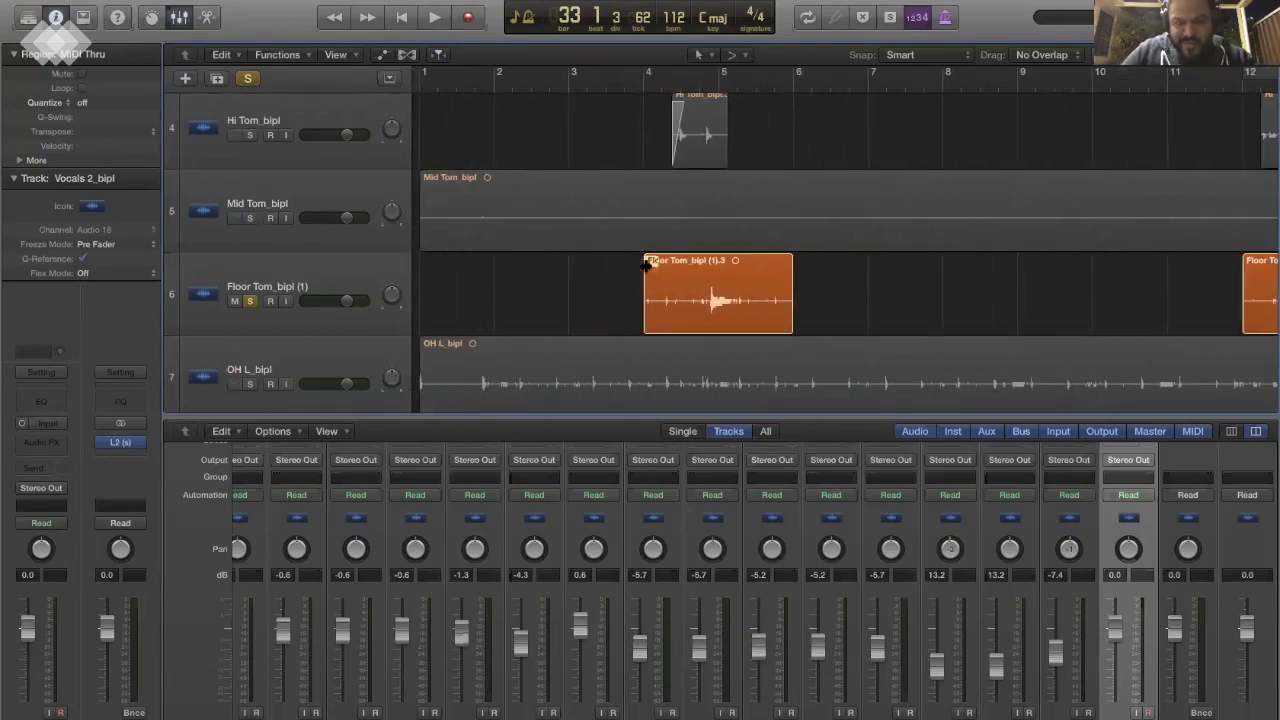
drag(650, 264, 718, 332)
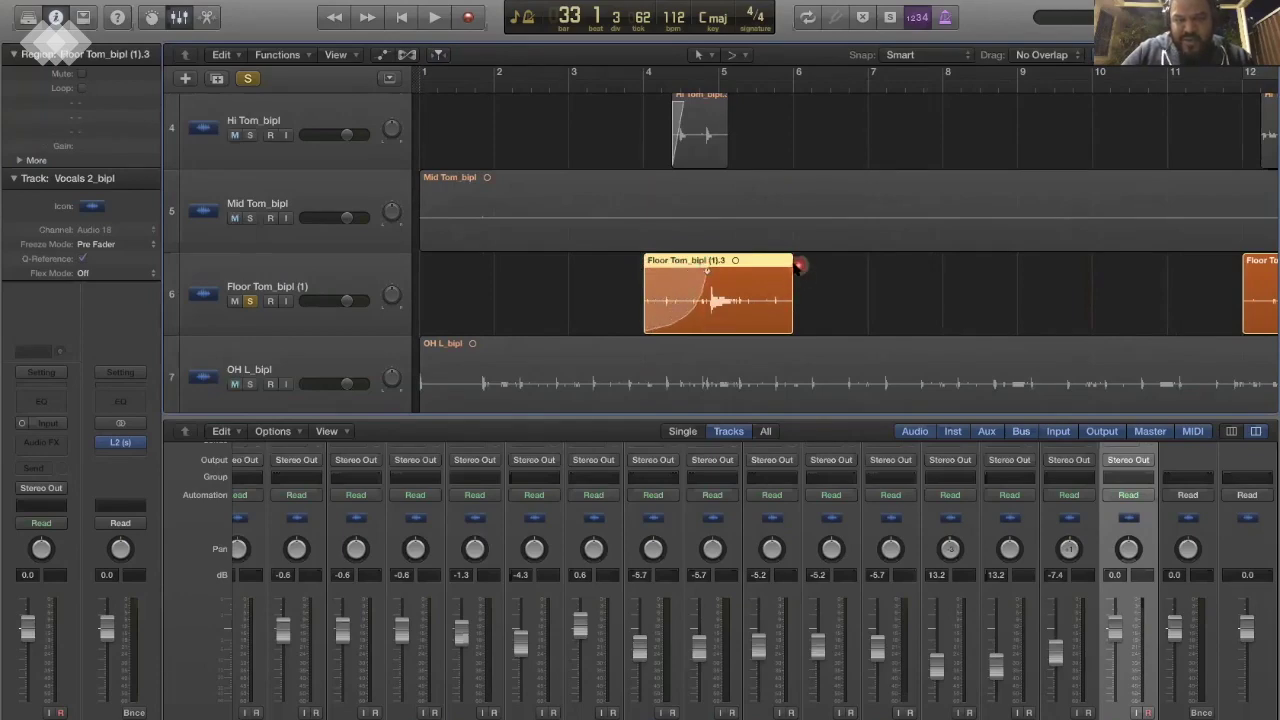
drag(790, 268, 741, 311)
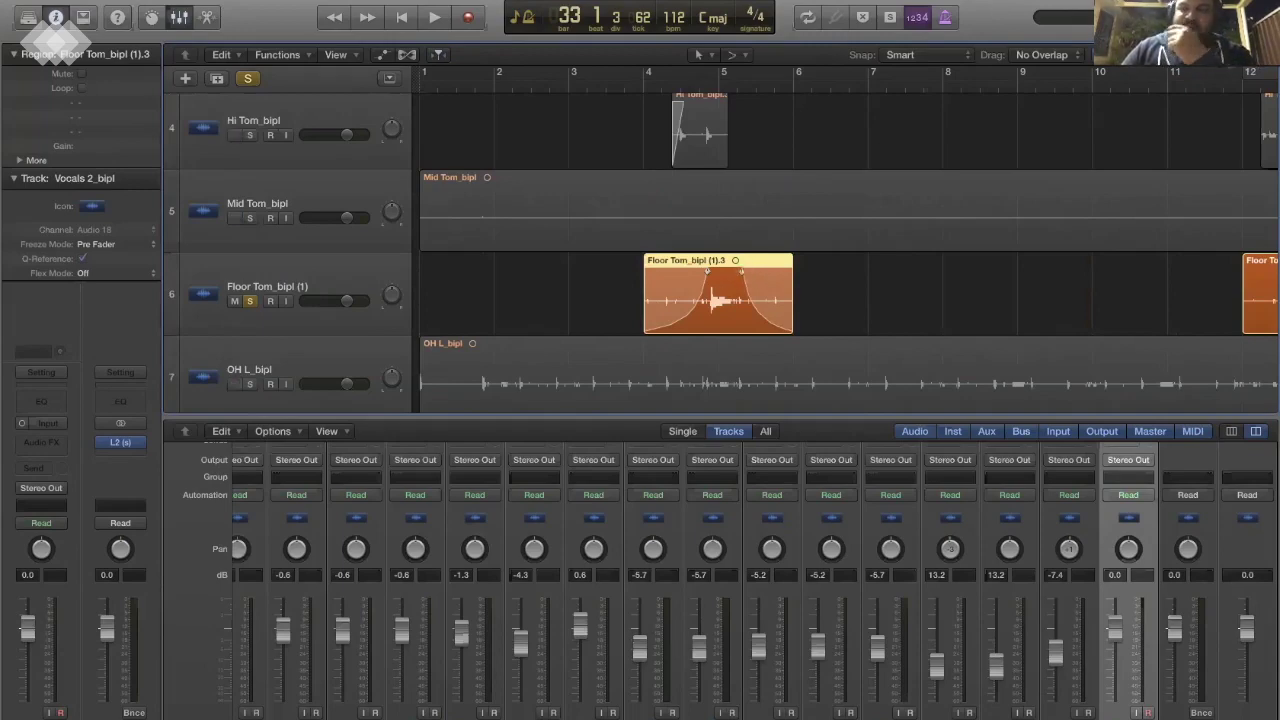
Zoom out to the full song length with shorter tracks, and unsolo Floor Tom.
key(super+Left)
key(super+Left)
key(super+Left)
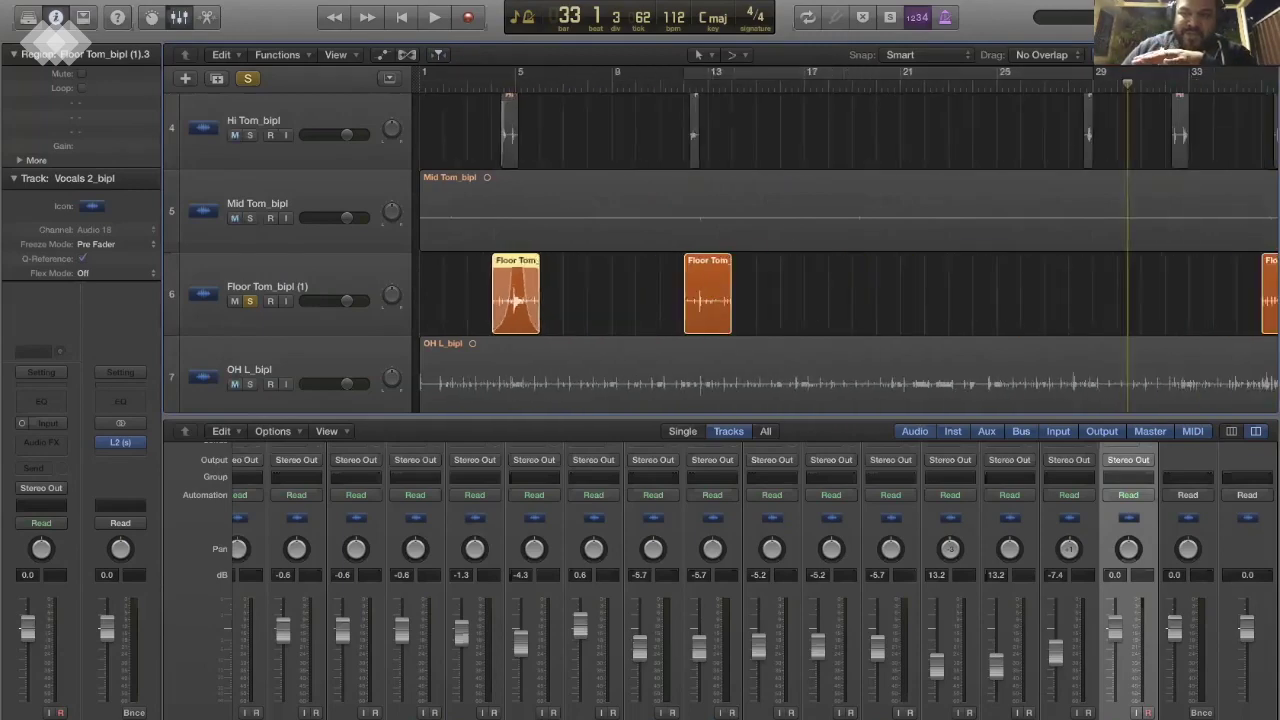
key(super+Up)
key(super+Up)
key(super+Up)
key(super+Up)
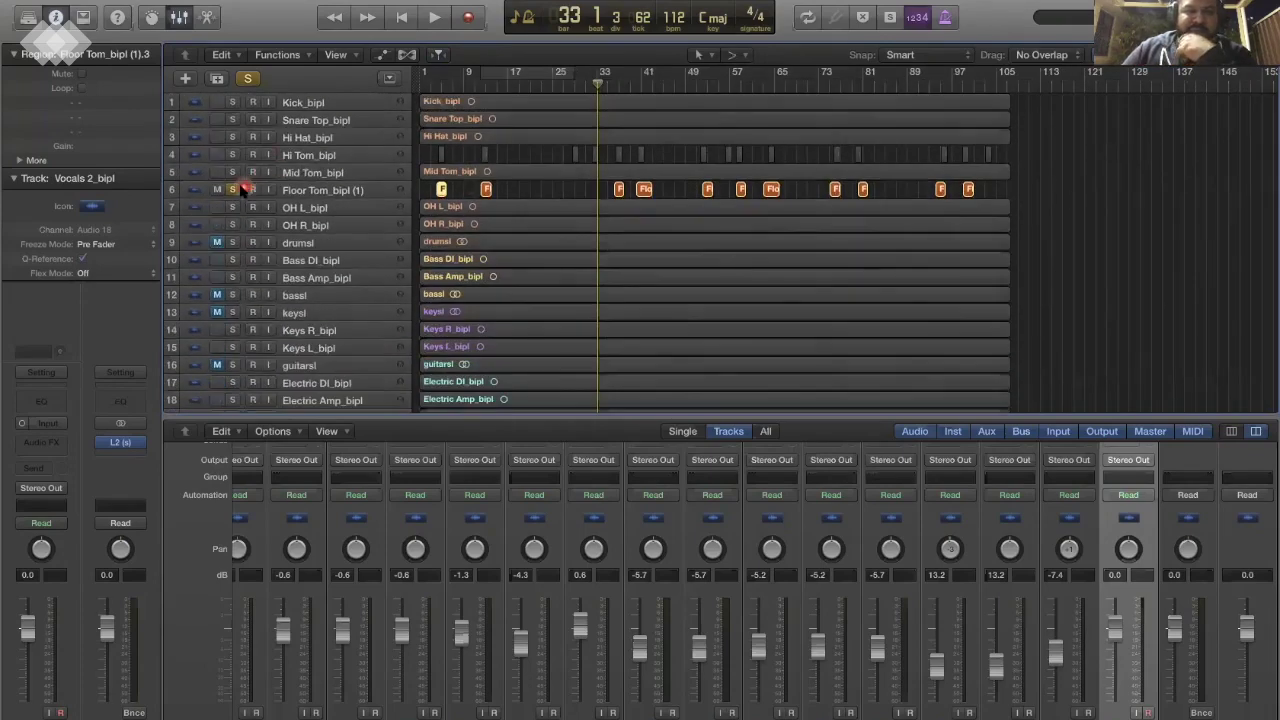
click(232, 189)
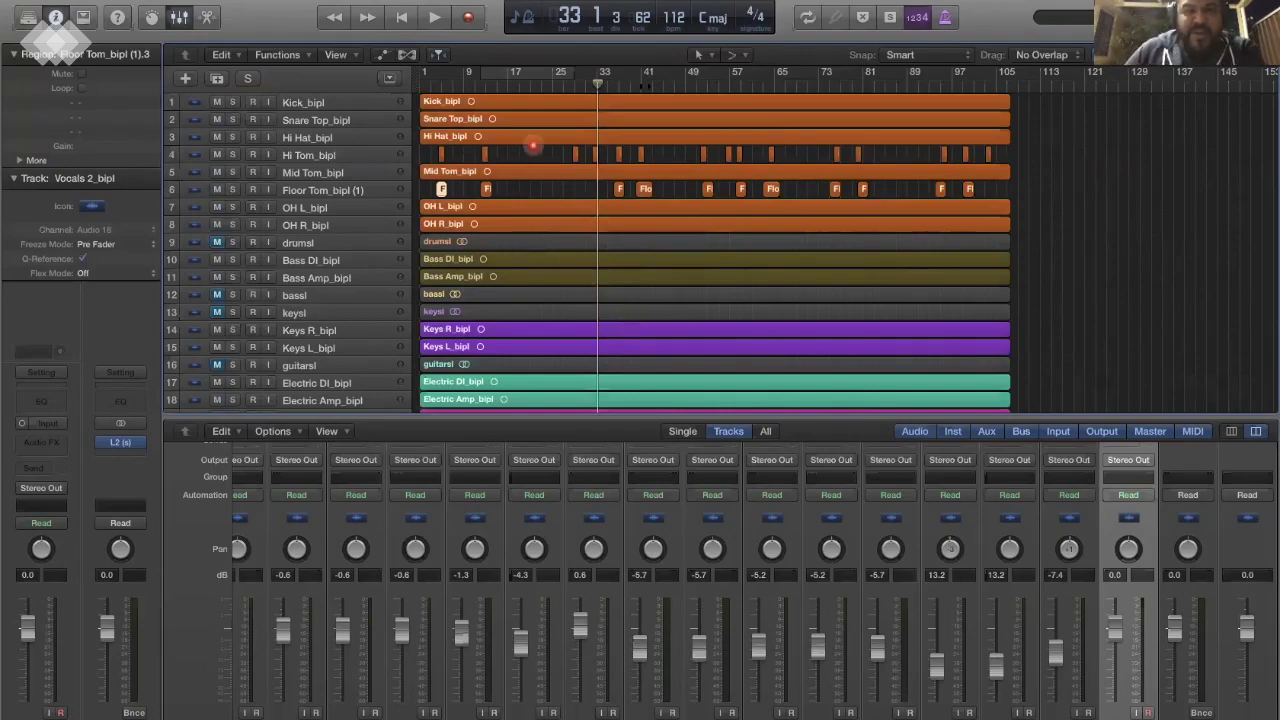
Make selections from a menu near the top of the arrangement window.
click(595, 62)
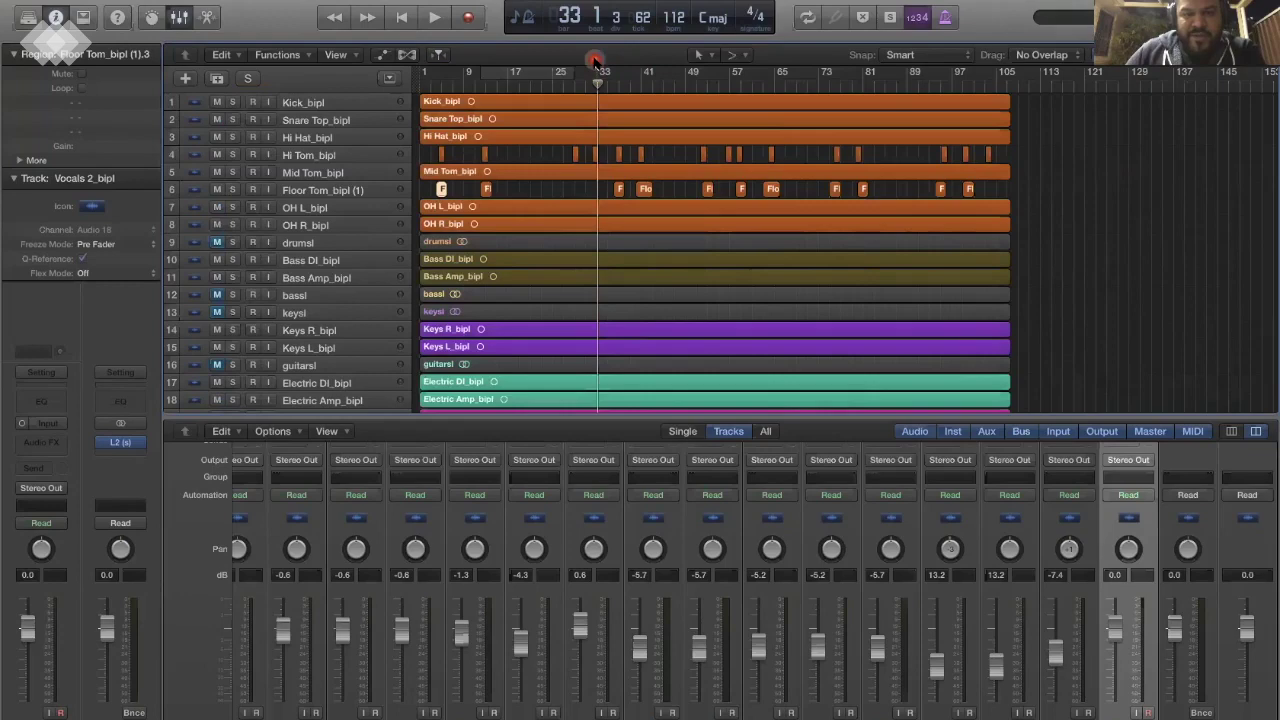
click(592, 158)
click(648, 190)
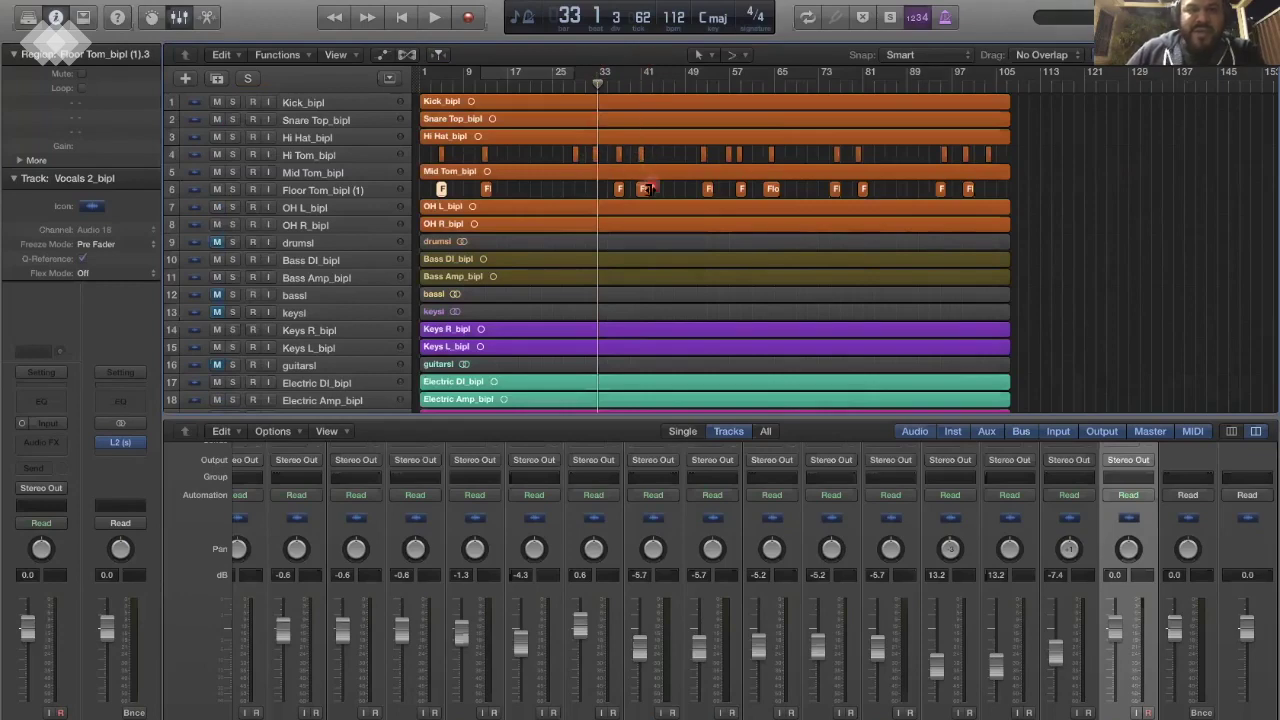
click(917, 215)
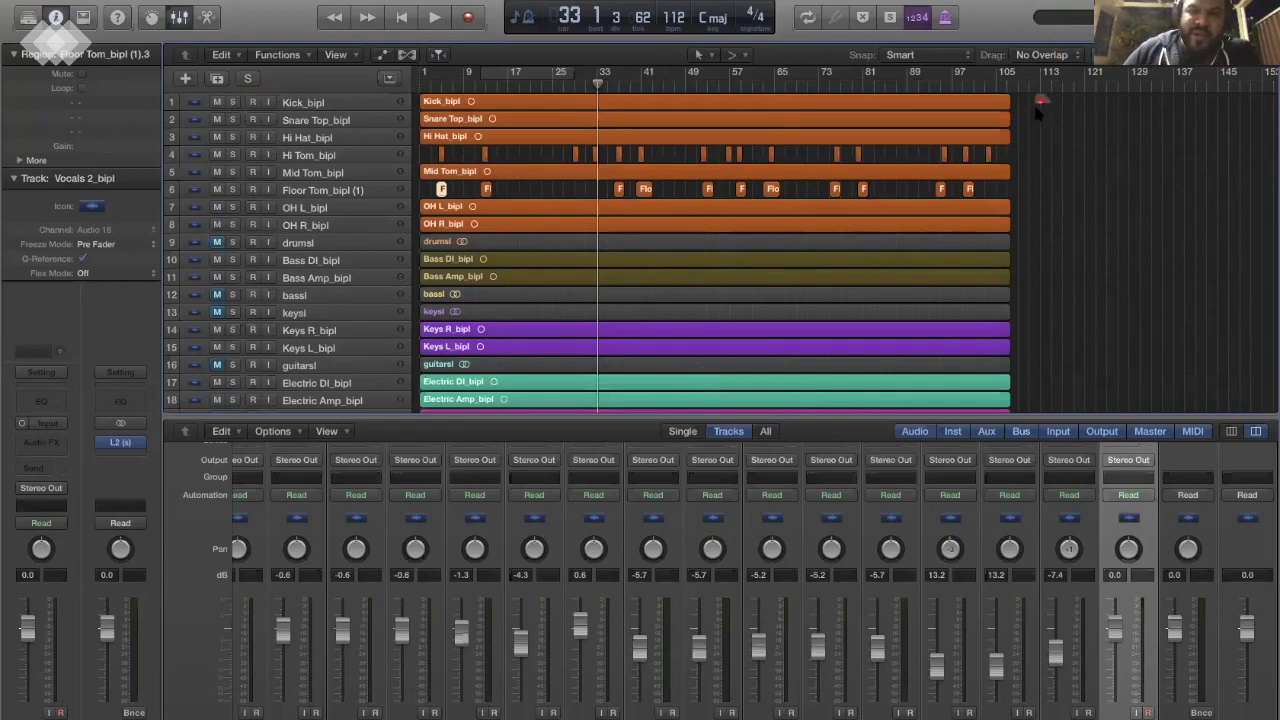
scroll(809, 271, down, 3)
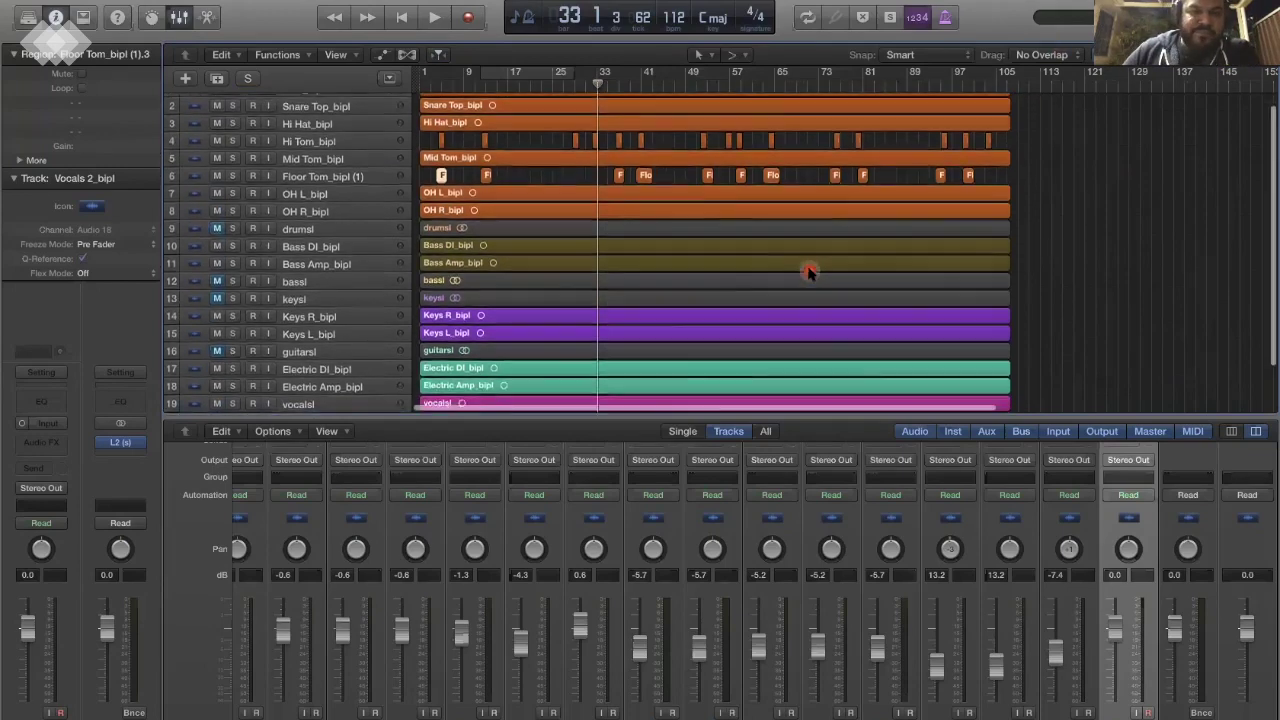
scroll(809, 271, up, 3)
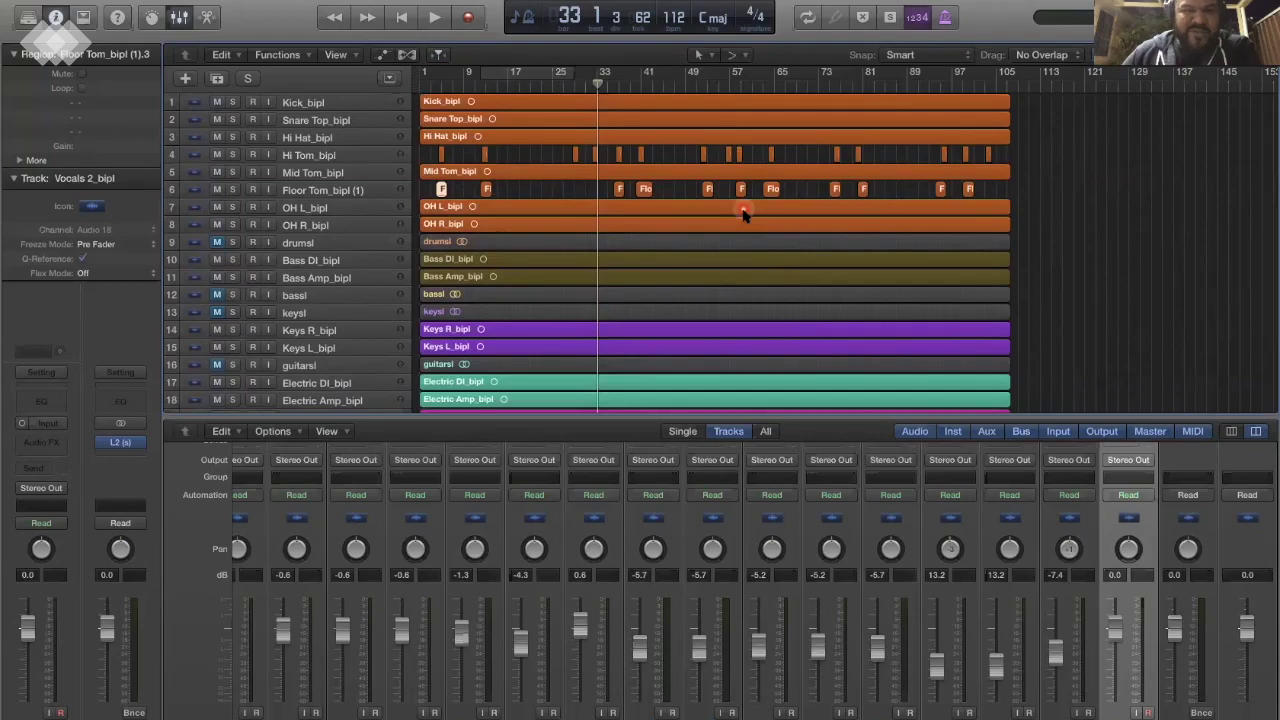
scroll(743, 213, down, 4)
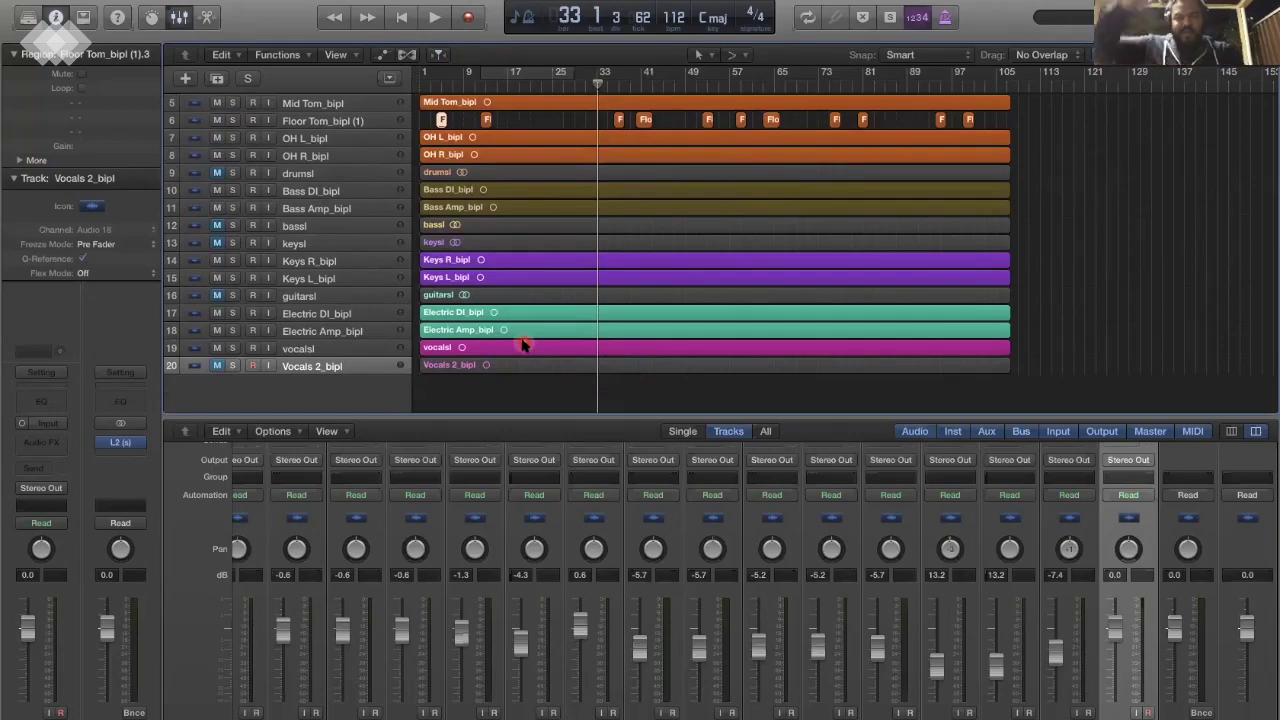
click(420, 297)
click(555, 287)
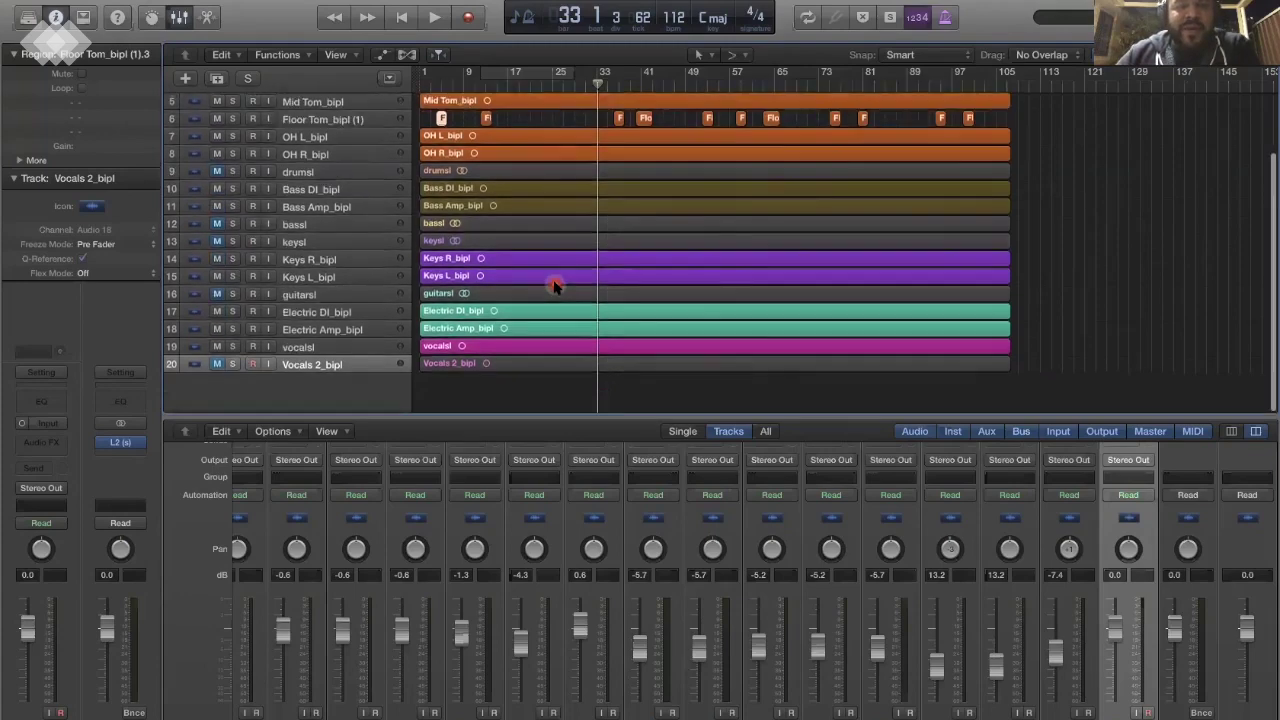
scroll(555, 287, up, 1)
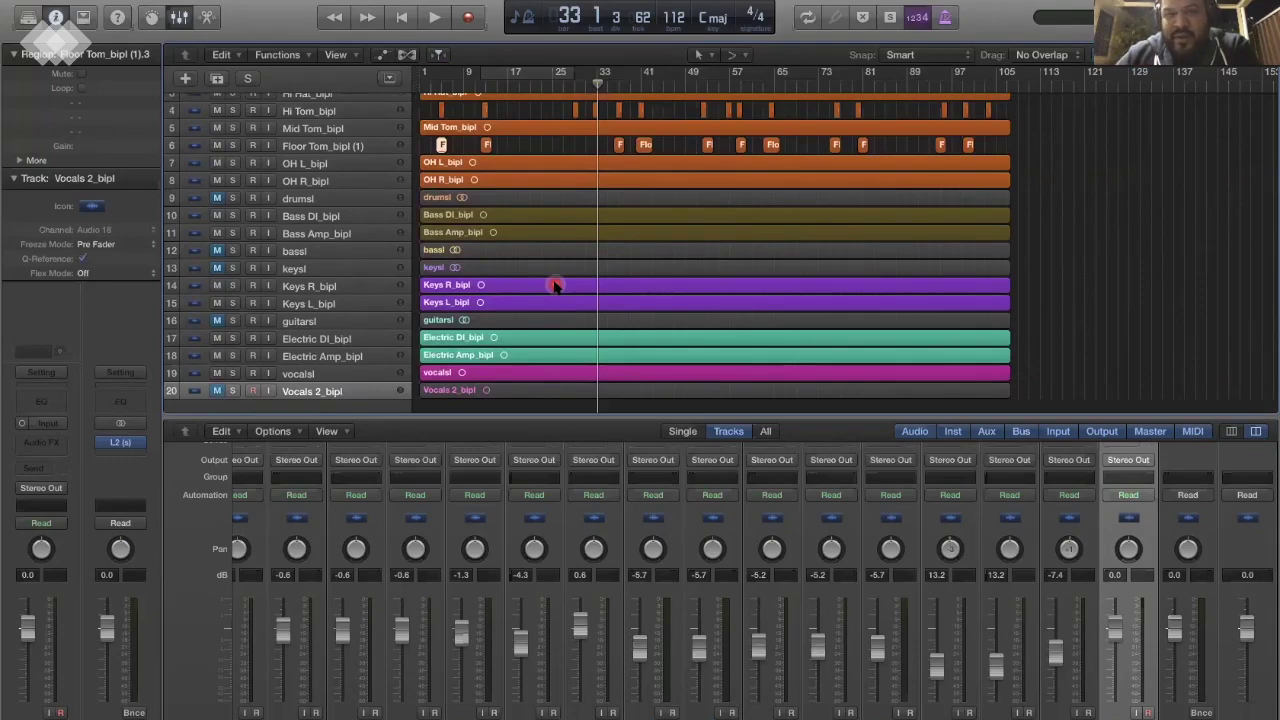
scroll(555, 287, up, 2)
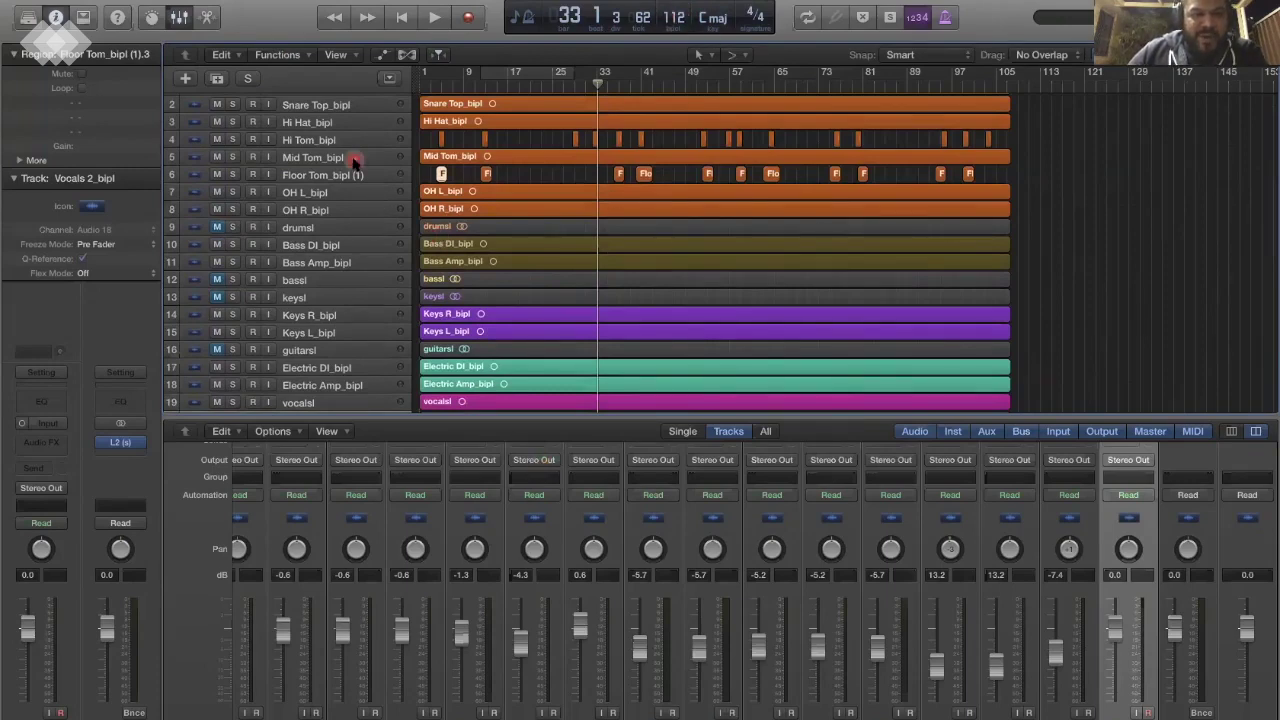
scroll(352, 163, up, 1)
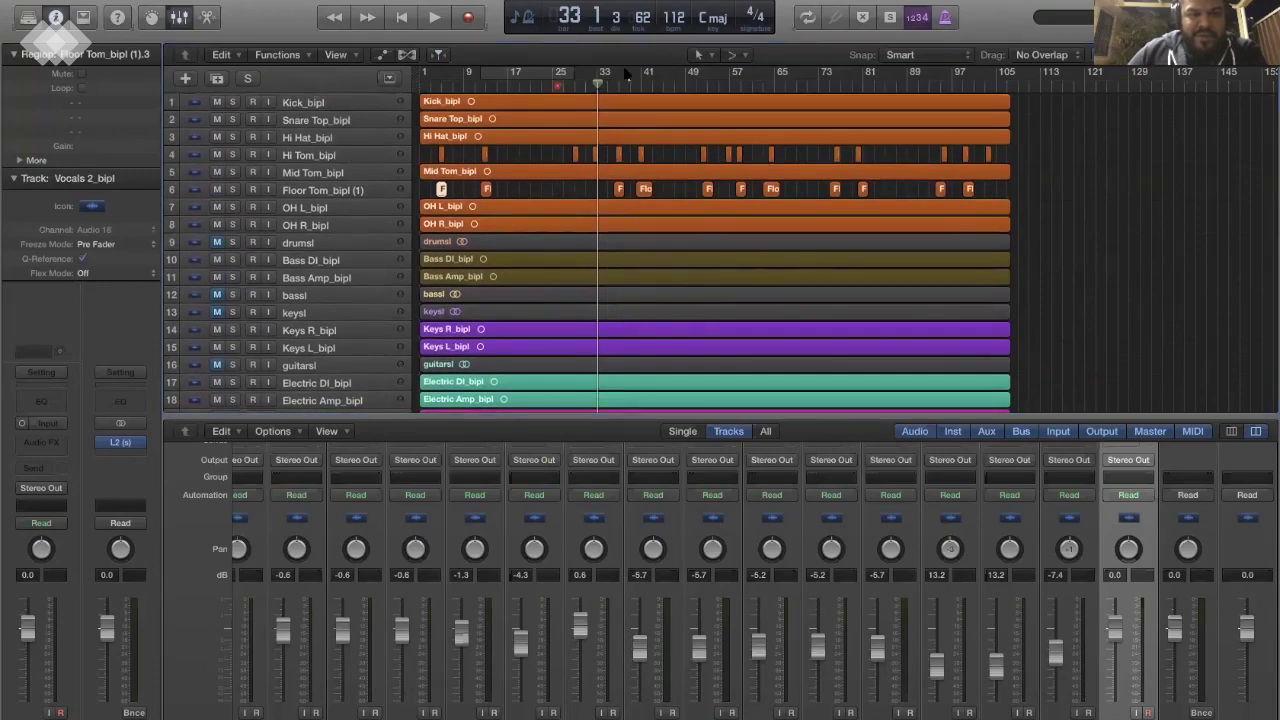
click(367, 104)
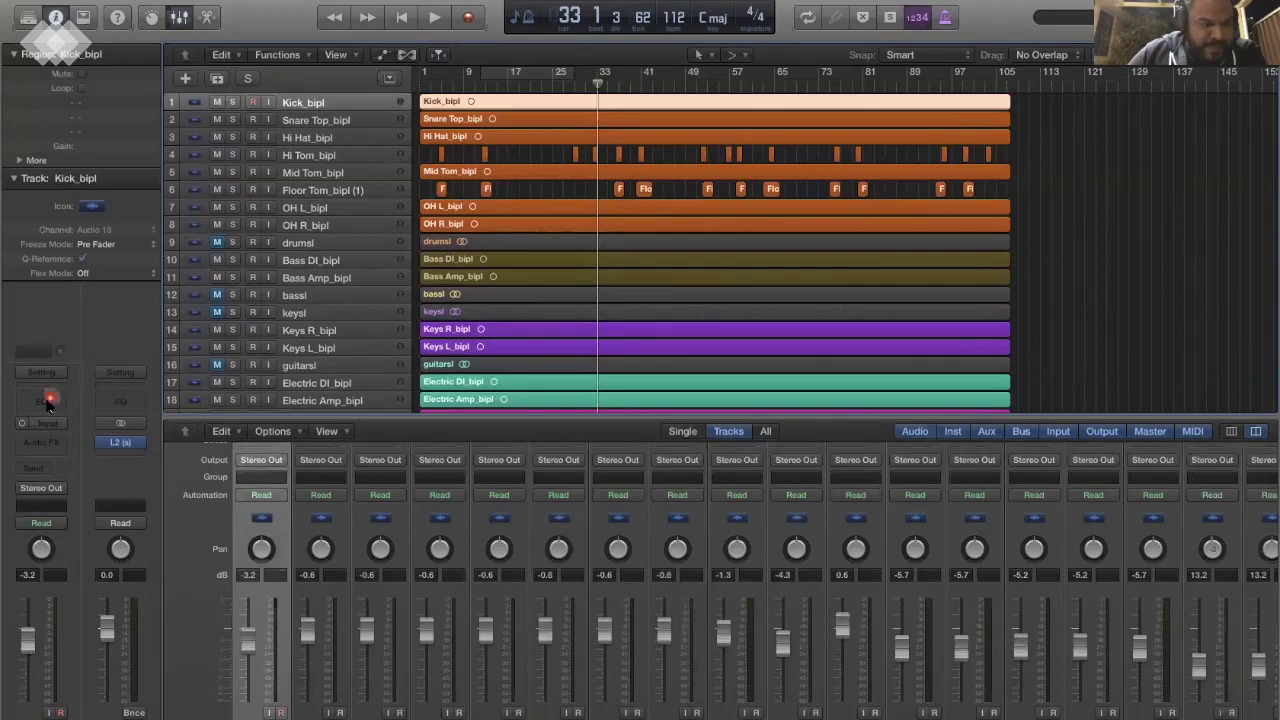
Insert a Metering > BPM Counter > Mono plug-in on Kick_bipl, then close its window.
click(45, 441)
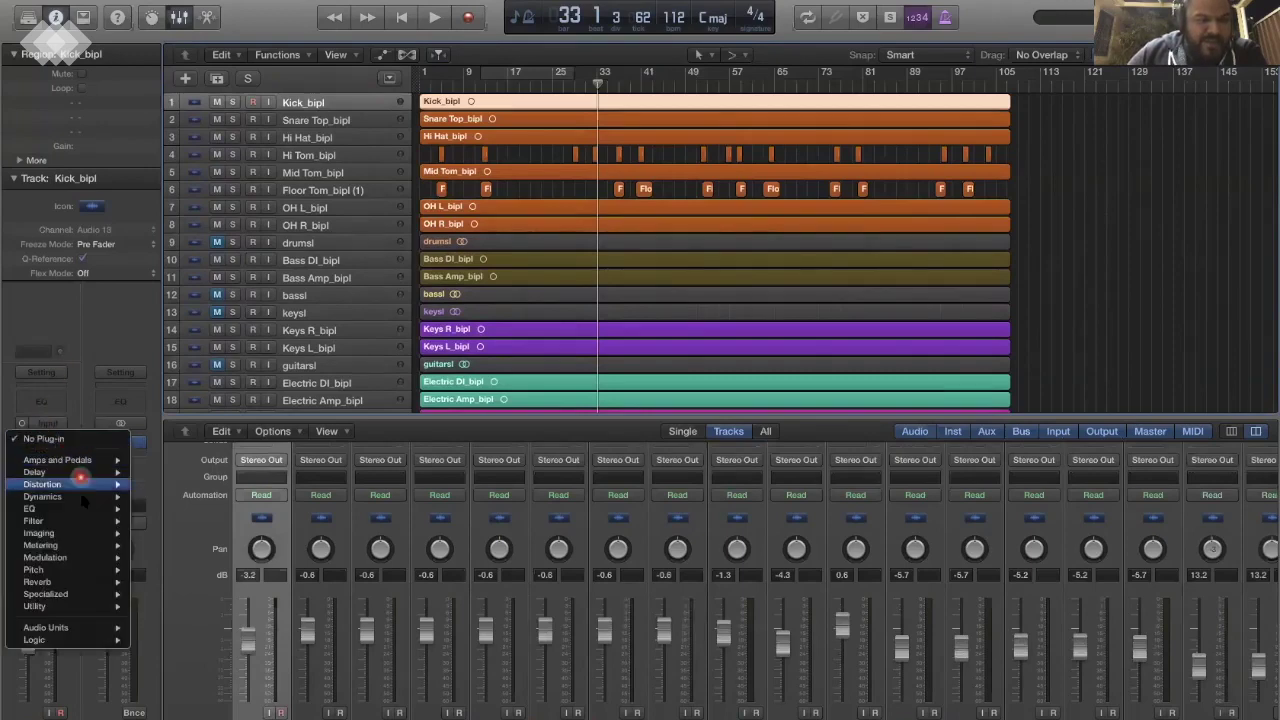
mouse_move(83, 497)
mouse_move(82, 545)
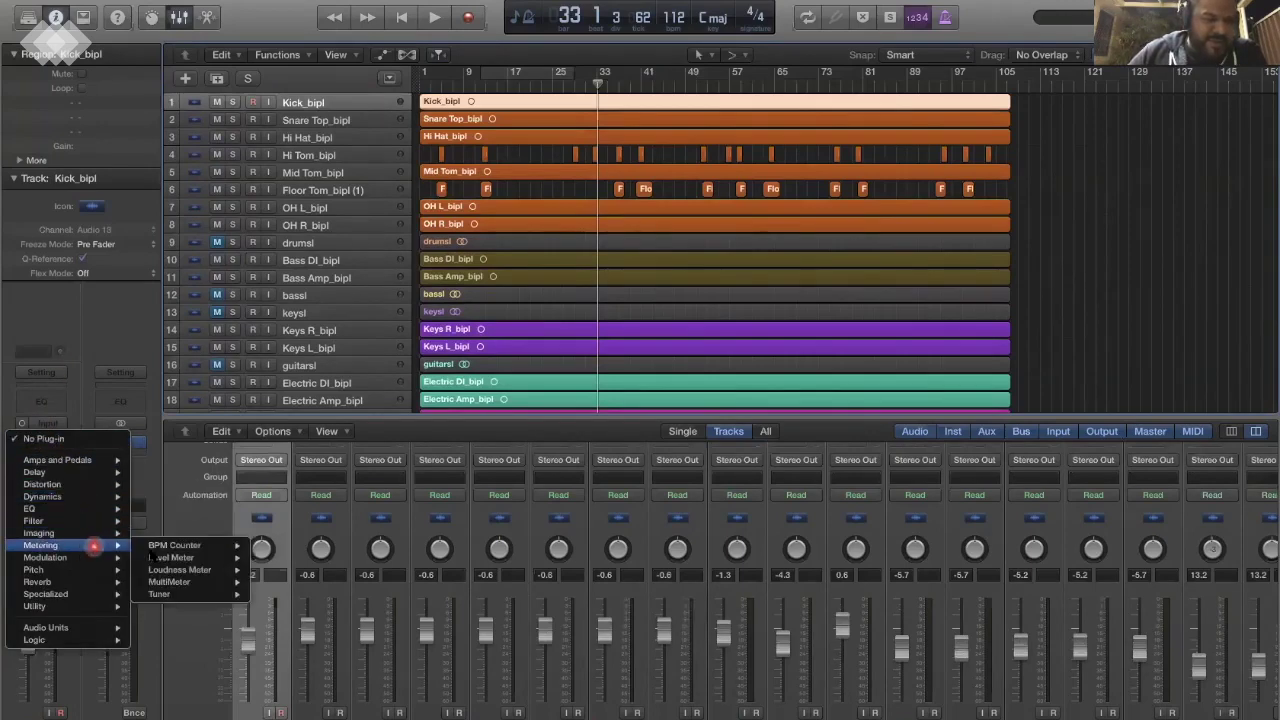
mouse_move(152, 557)
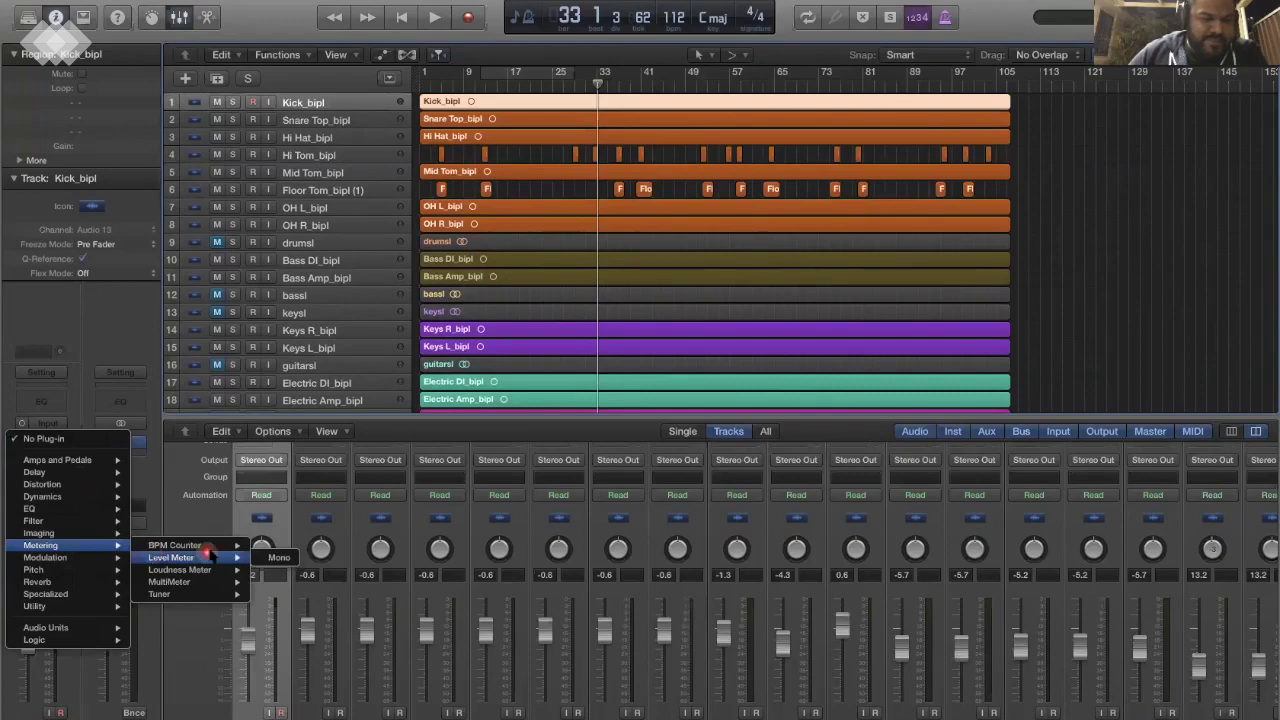
mouse_move(190, 545)
click(272, 545)
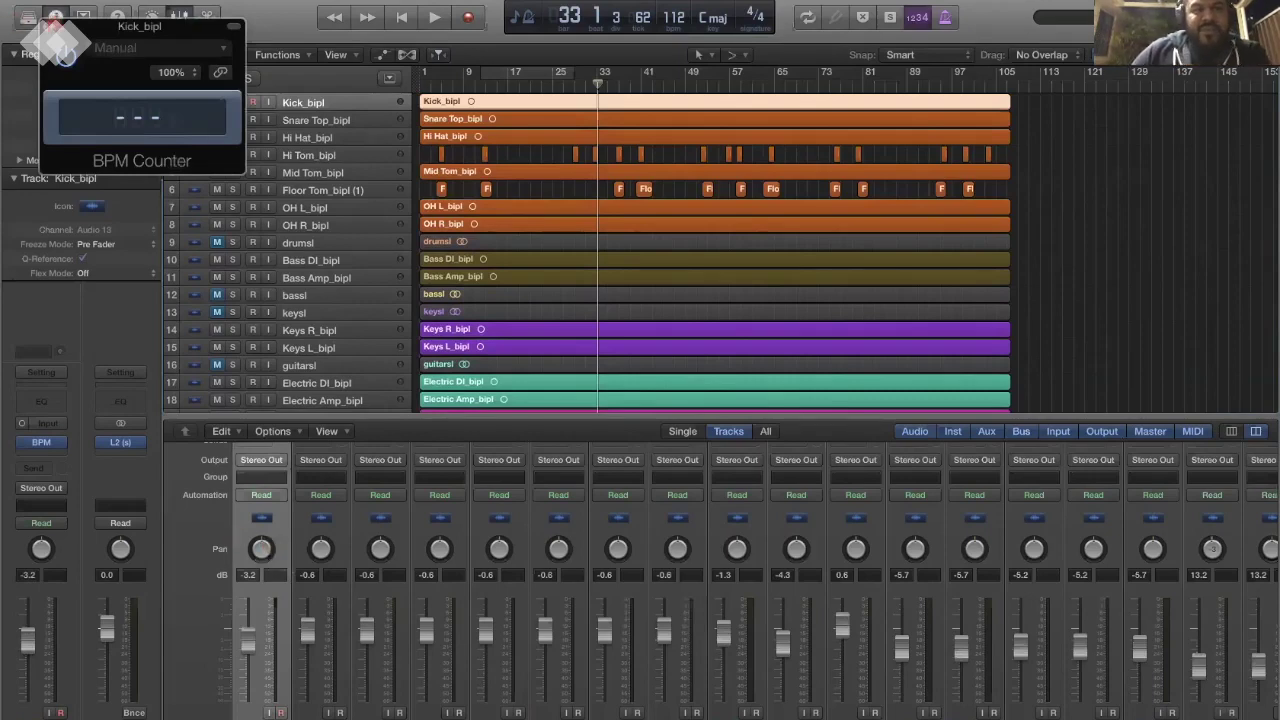
click(52, 27)
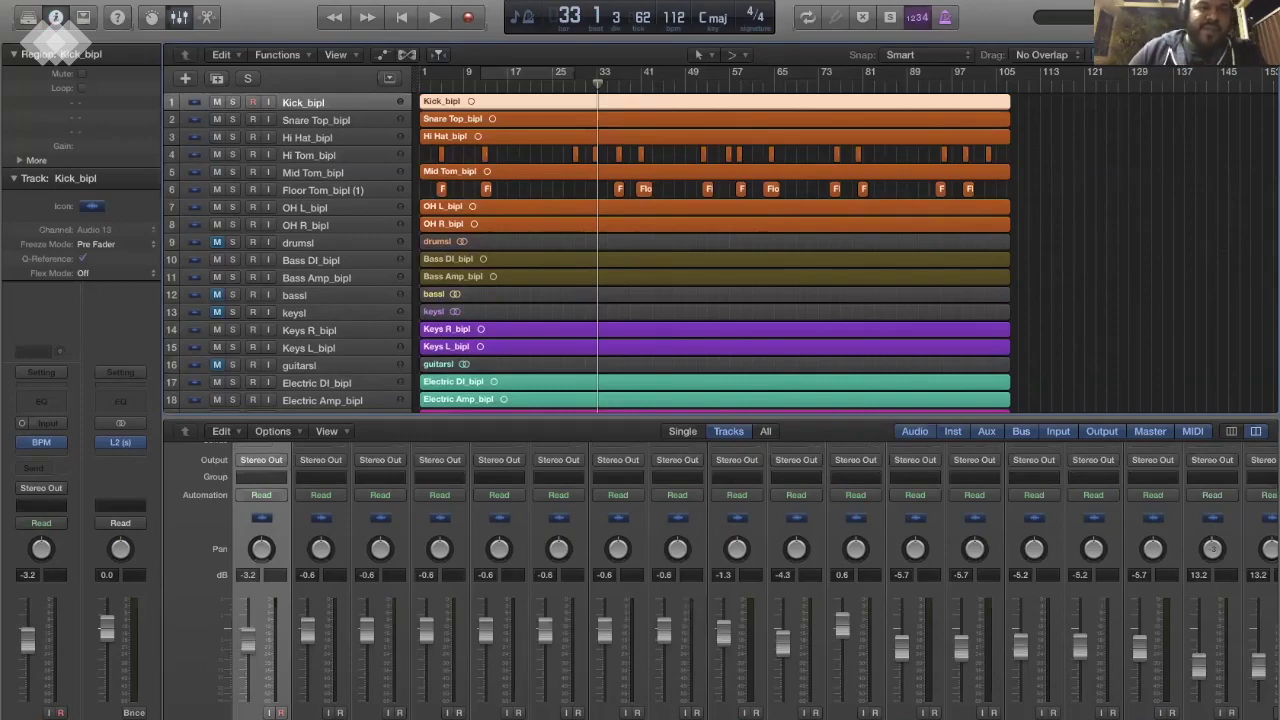
Open the Logic Pro X application menu.
click(120, 2)
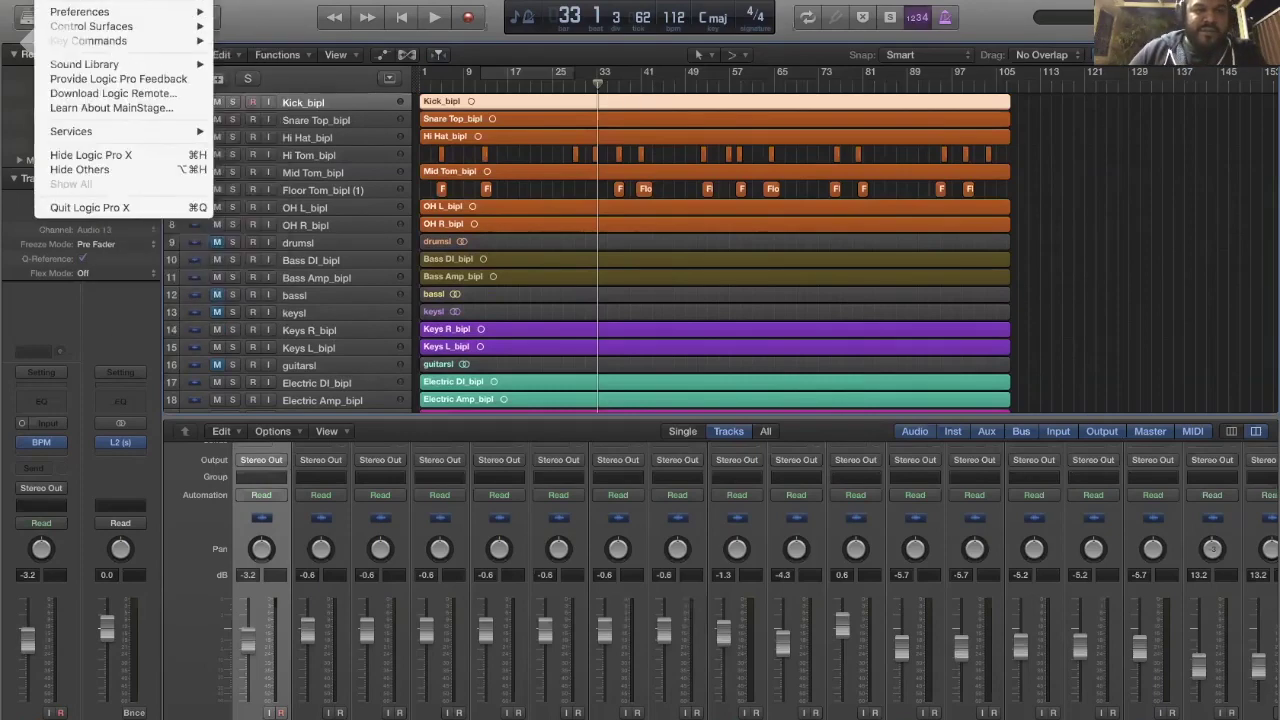
Open Preferences > Audio and expand the I/O Buffer Size menu.
mouse_move(93, 17)
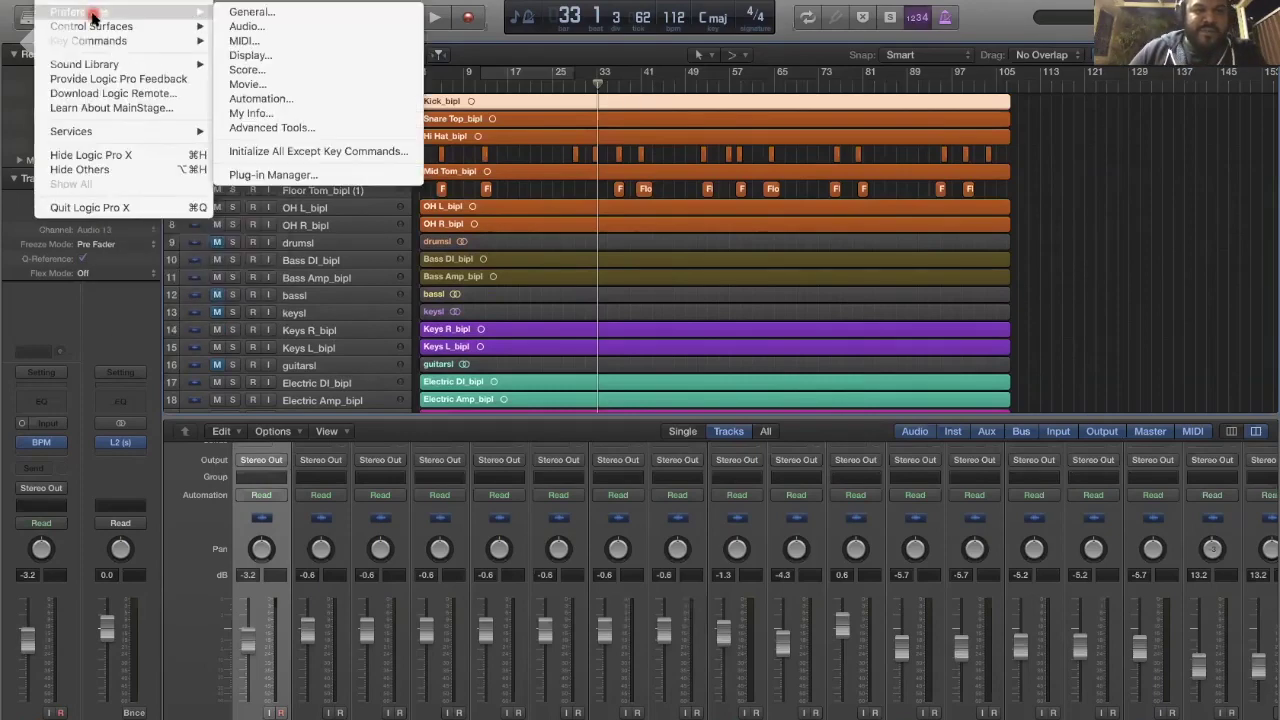
click(275, 26)
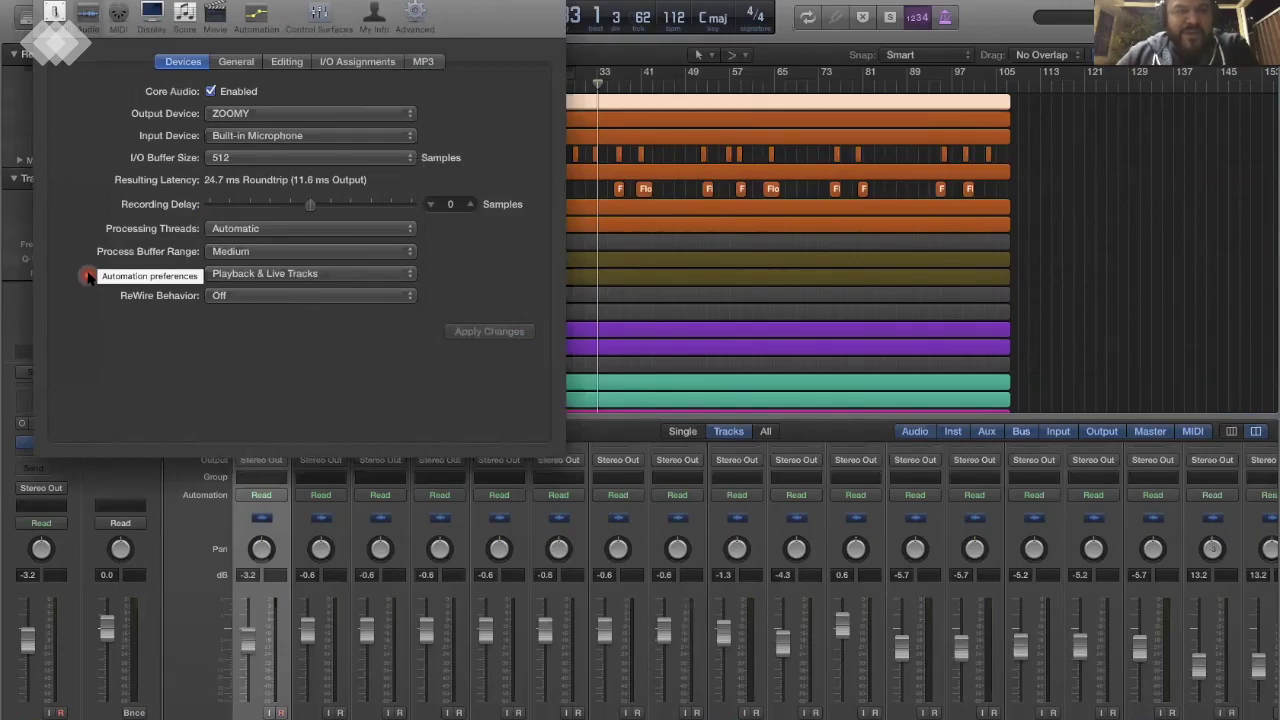
click(226, 158)
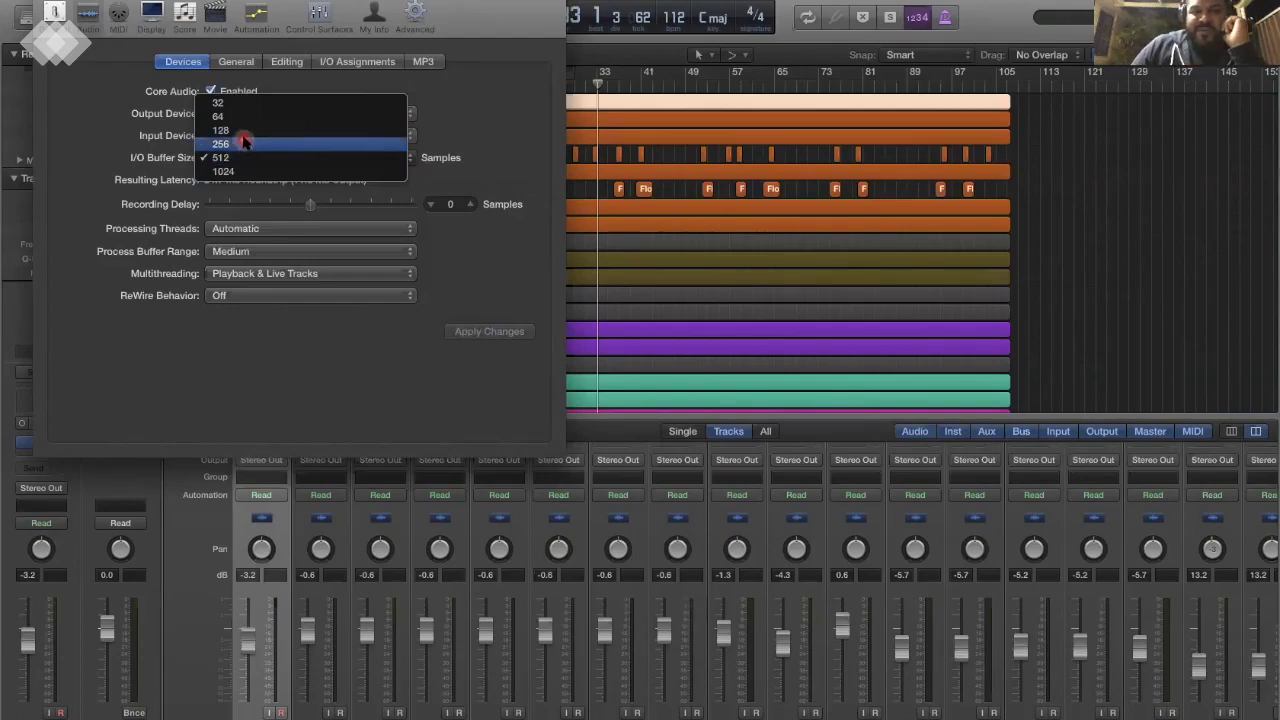
Leave the I/O buffer at 512 samples and close Preferences with Command-W.
click(244, 157)
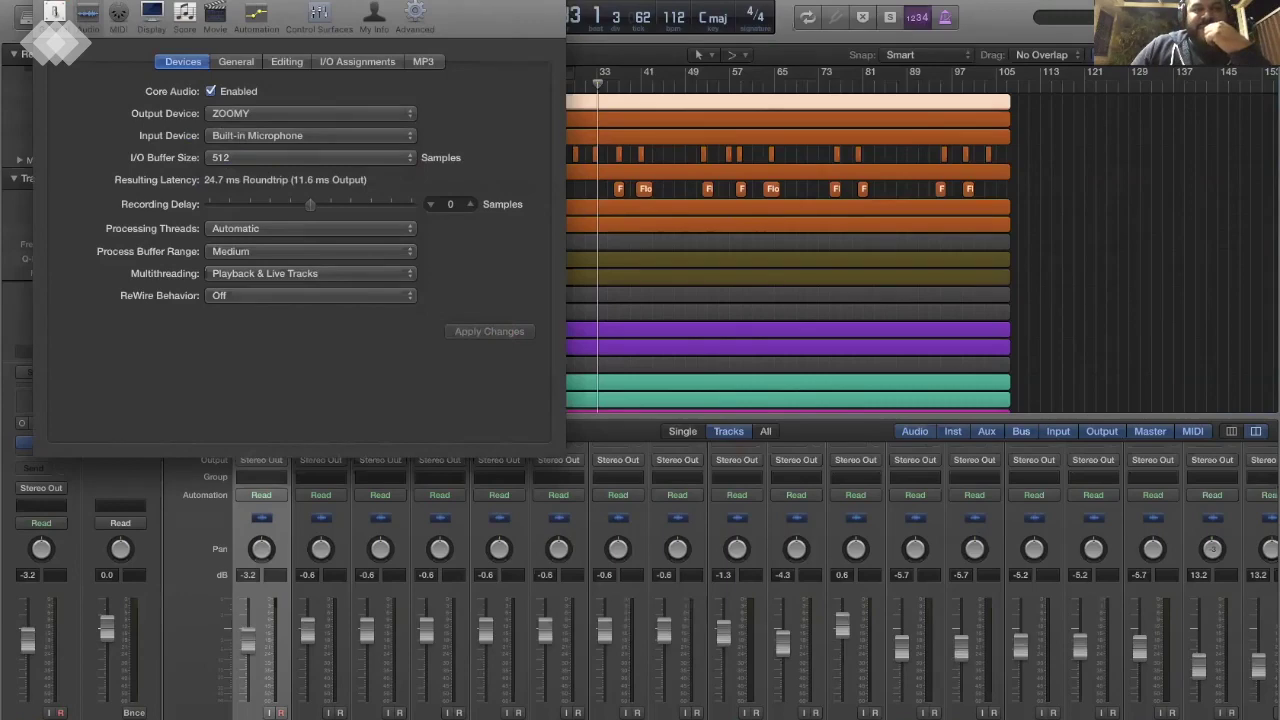
key(super+w)
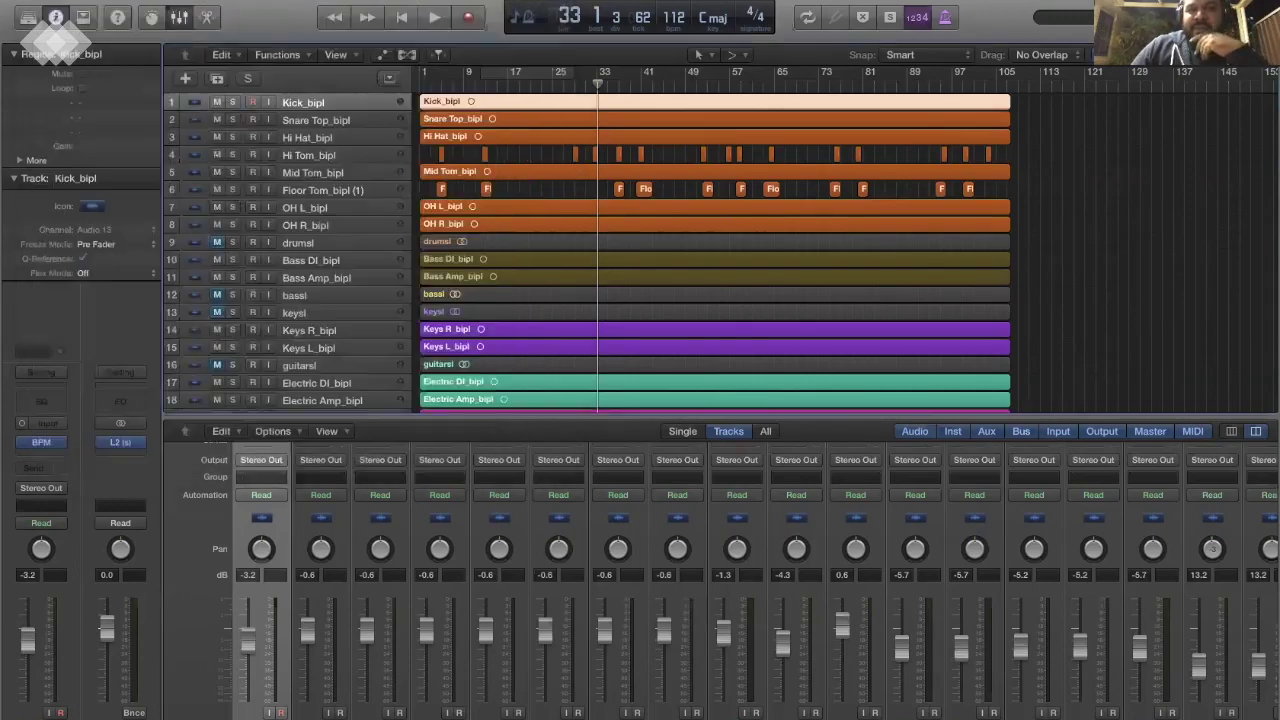